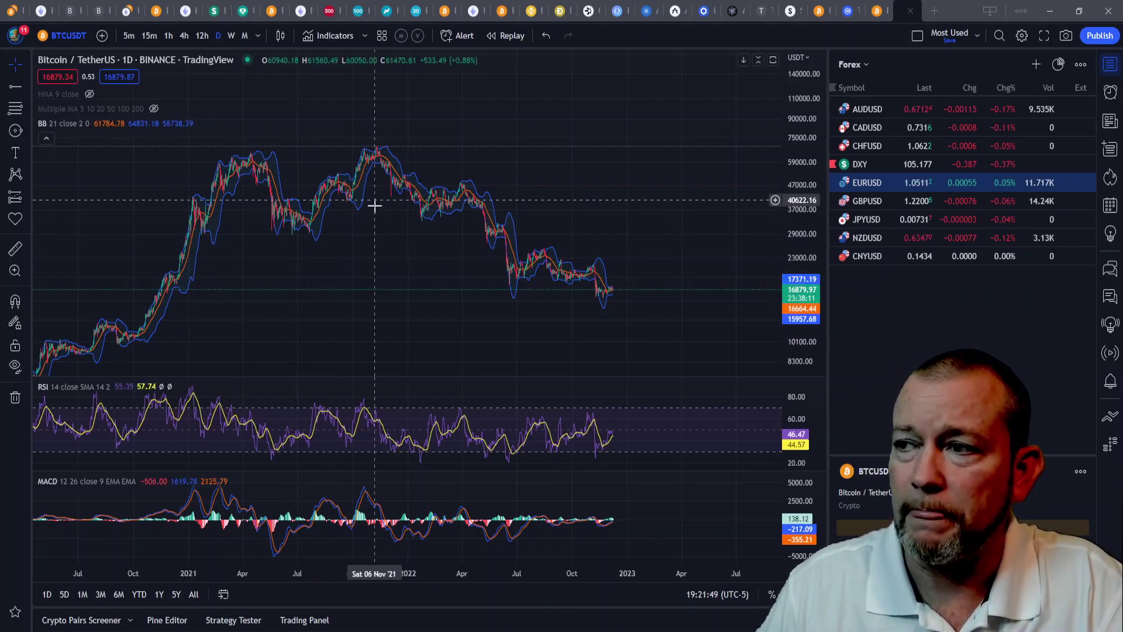
Examine the daily BTCUSDT price action and Bollinger Bands from the 2021 peak through the November 2022 drop.
scroll(408, 250, "up", 3)
left_click_drag(796, 252, 834, 88)
left_click_drag(479, 176, 579, 149)
scroll(518, 183, "up", 4)
left_click_drag(362, 229, 435, 178)
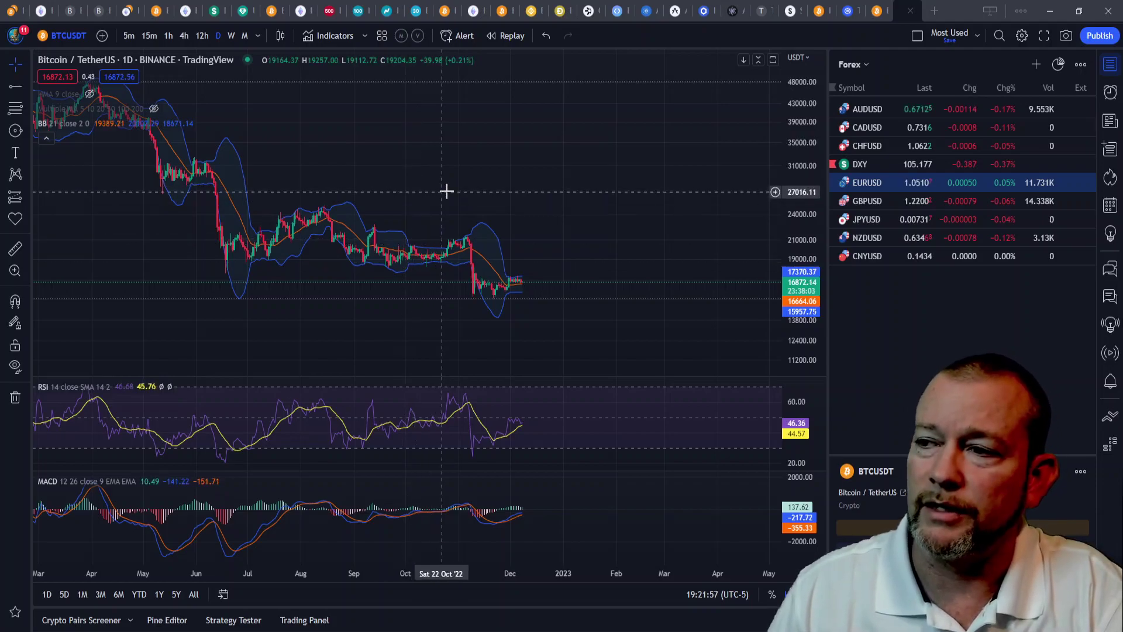
left_click_drag(446, 191, 608, 177)
double_click(817, 281)
scroll(602, 200, "up", 6)
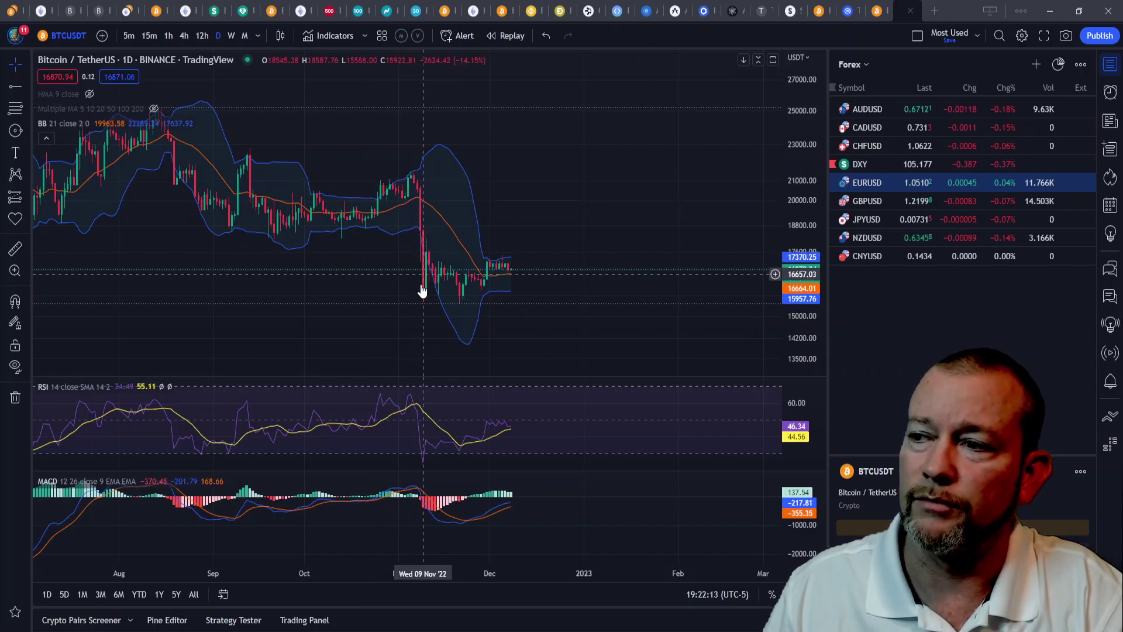
left_click_drag(353, 282, 423, 299)
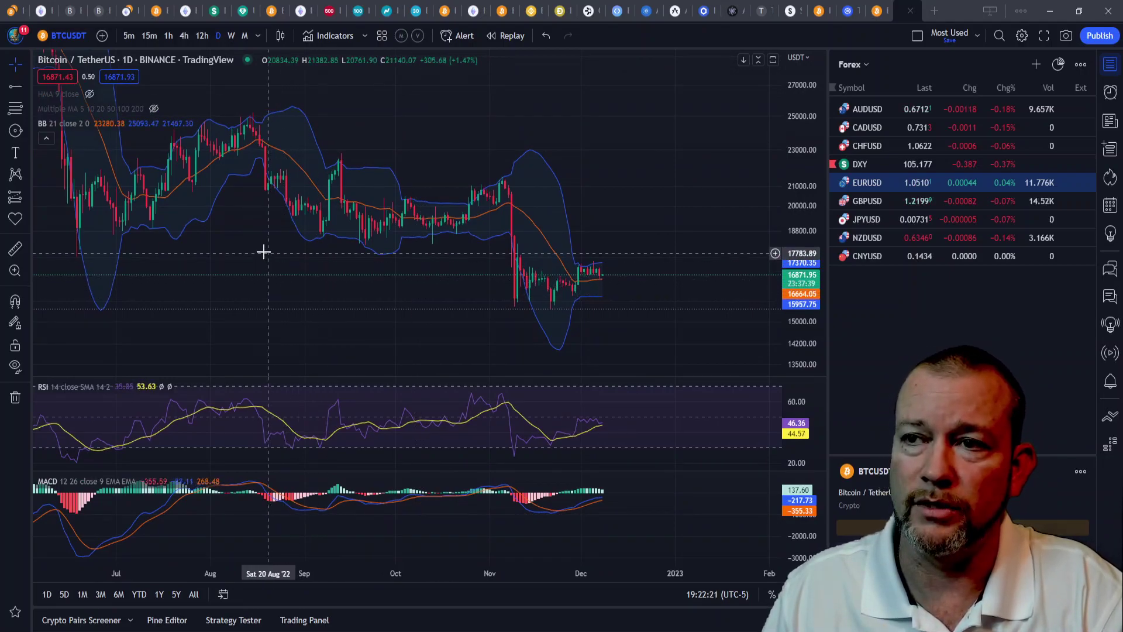
Set the Bollinger Bands' standard deviation to 1 and move the settings dialog aside to uncover the latest candles.
left_click(117, 124)
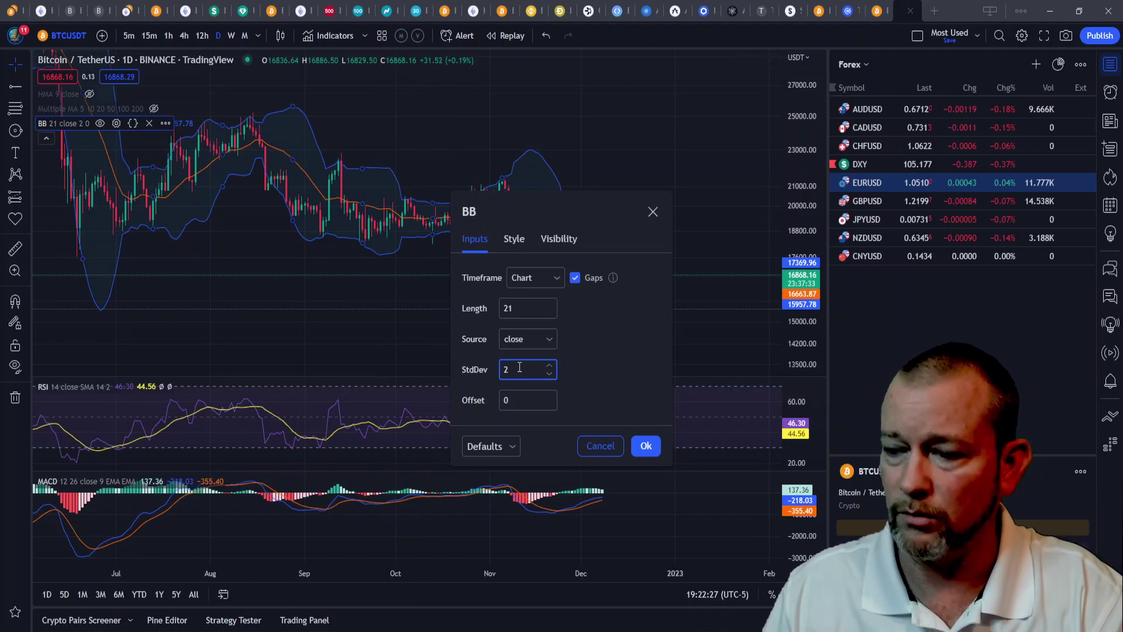
left_click(606, 337)
left_click_drag(602, 208, 800, 194)
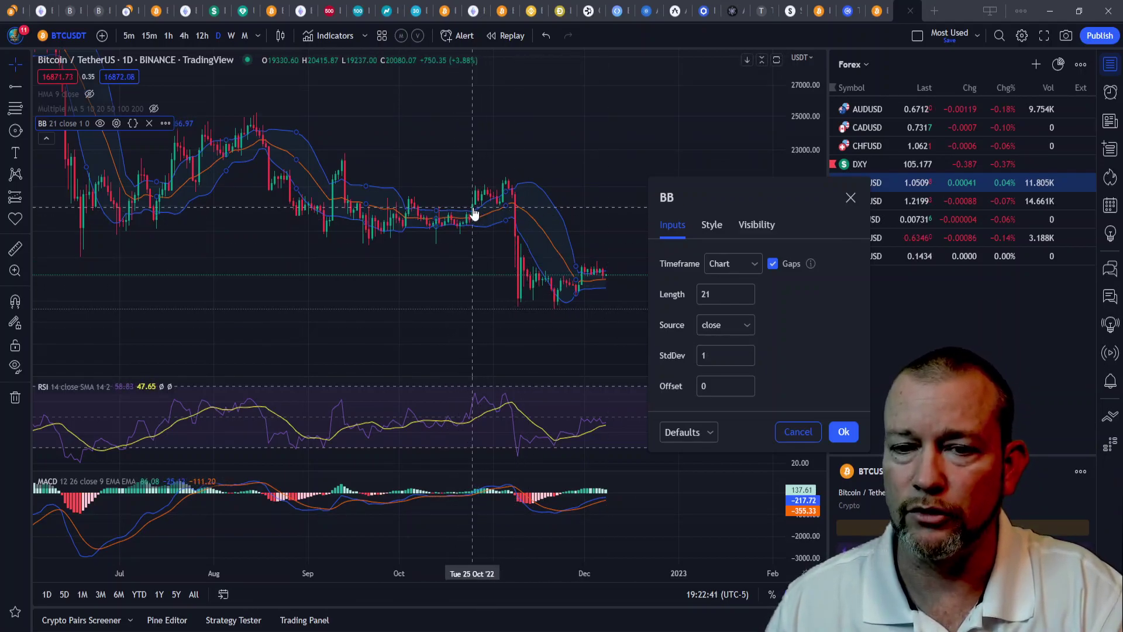
Set the Bollinger Bands' standard deviation to 3 and close the indicator settings.
left_click(714, 354)
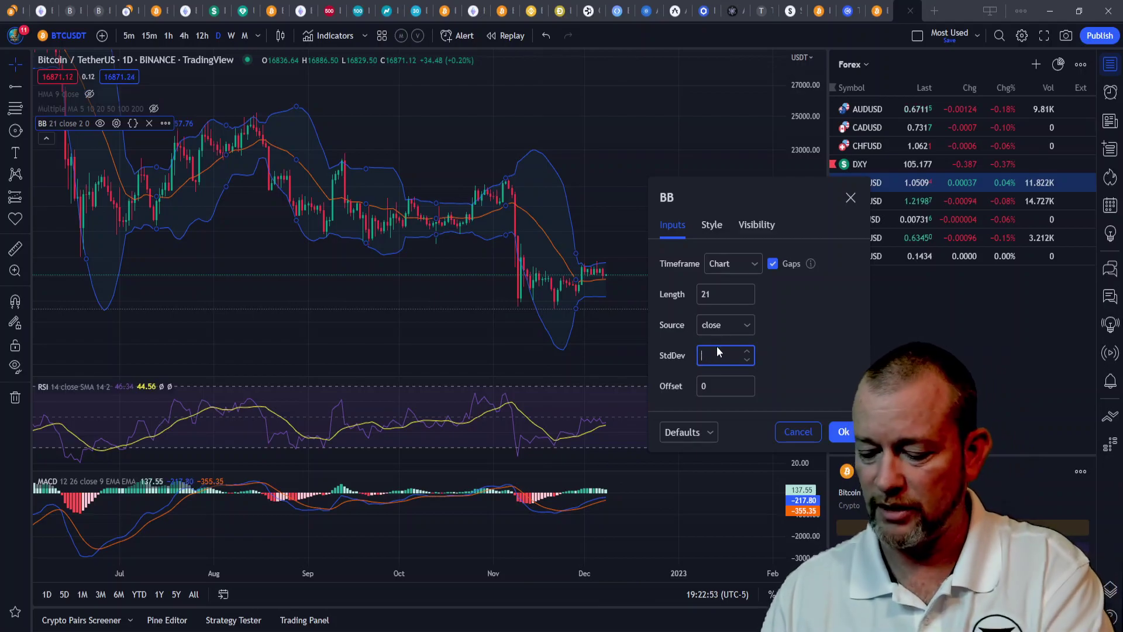
type("3")
left_click(781, 331)
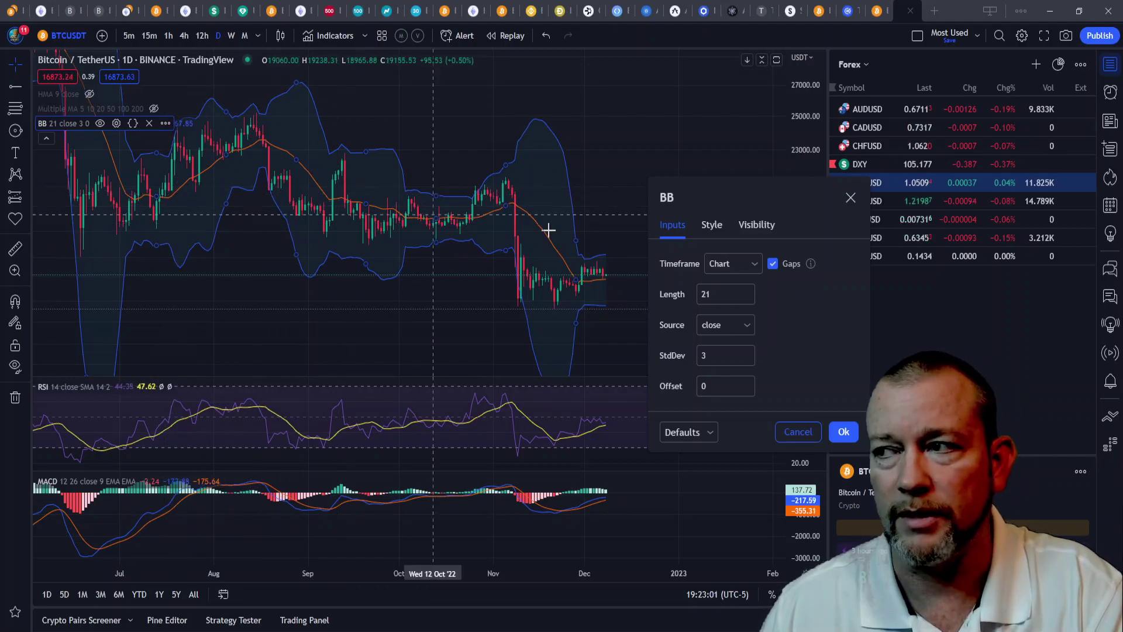
left_click(850, 198)
Examine how price behaves against the widened Bollinger Bands between May and December 2022.
left_click_drag(444, 111, 561, 143)
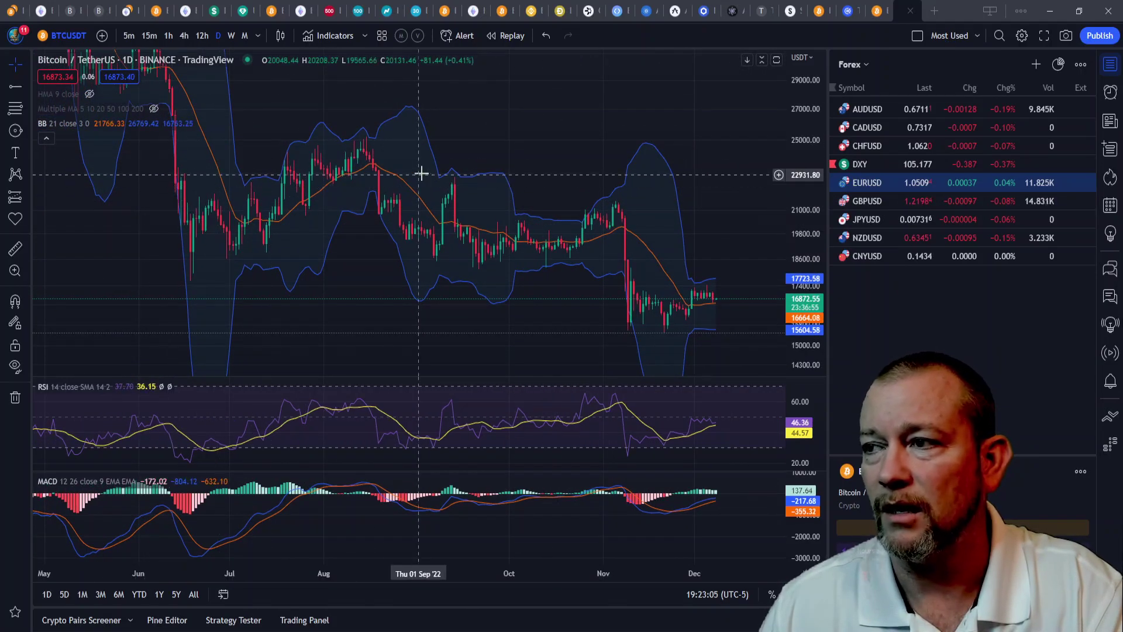
scroll(233, 246, "up", 5)
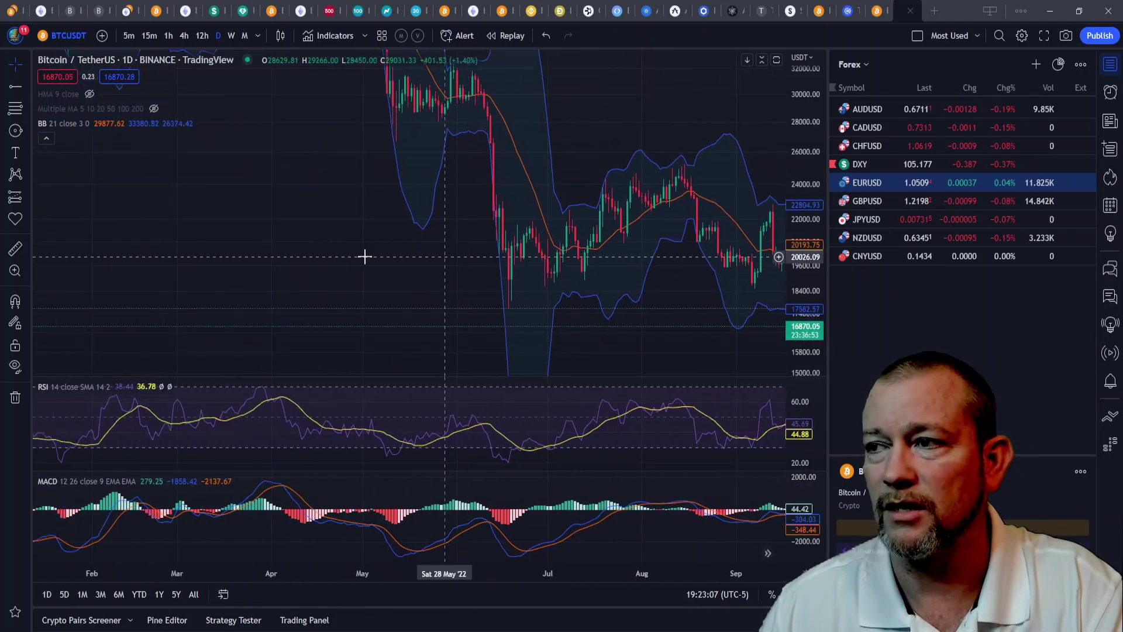
scroll(213, 170, "up", 2)
scroll(220, 175, "up", 2)
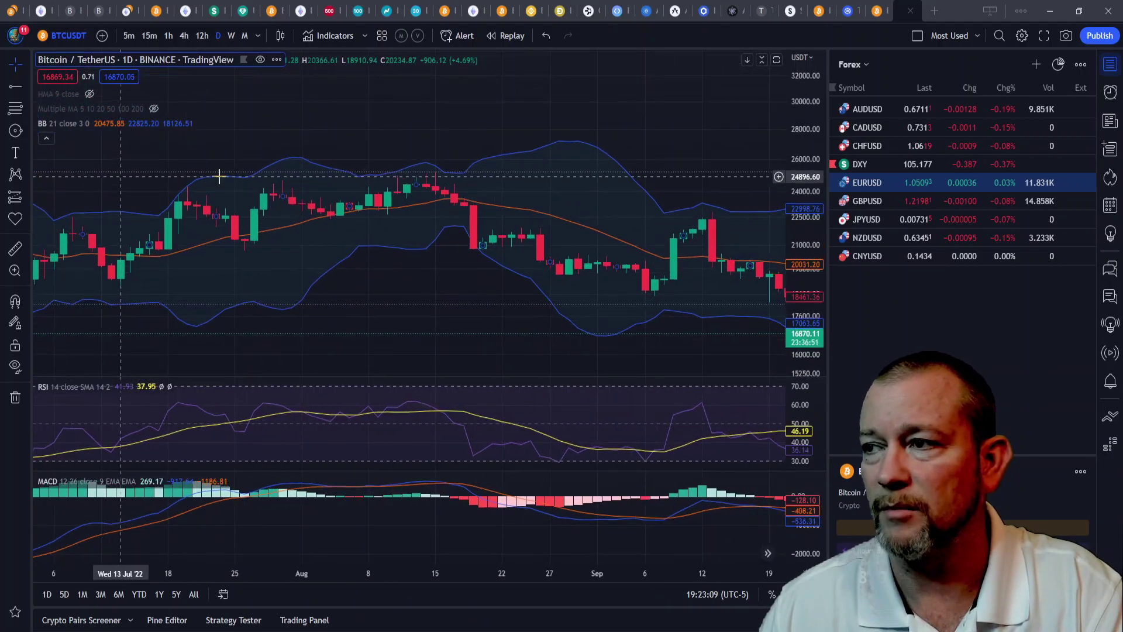
left_click_drag(700, 145, 618, 144)
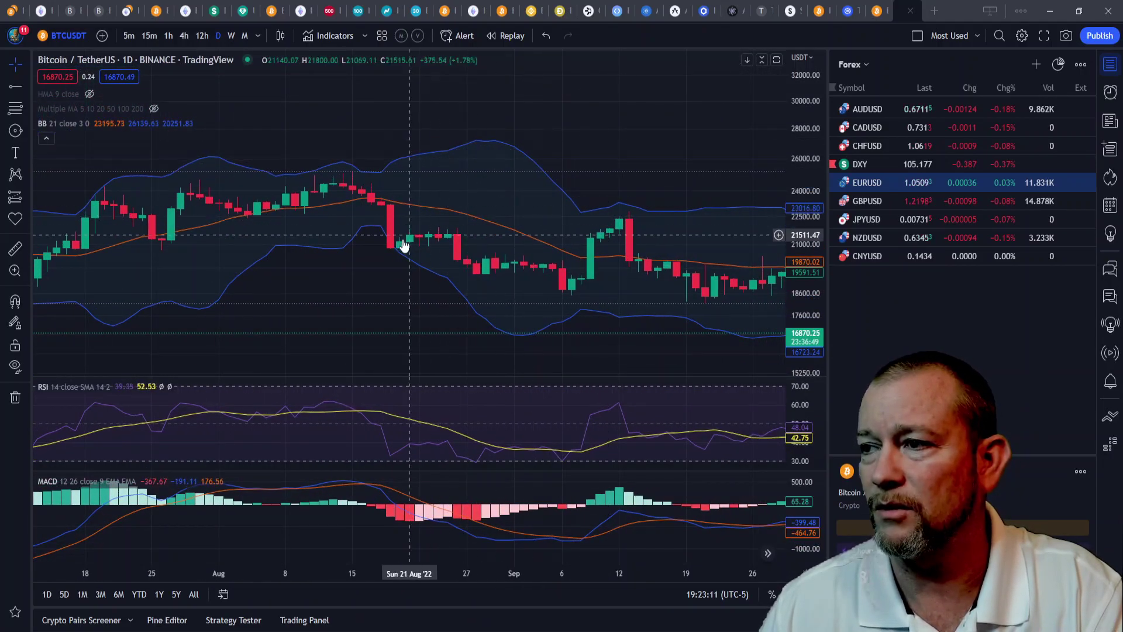
left_click_drag(660, 183, 188, 148)
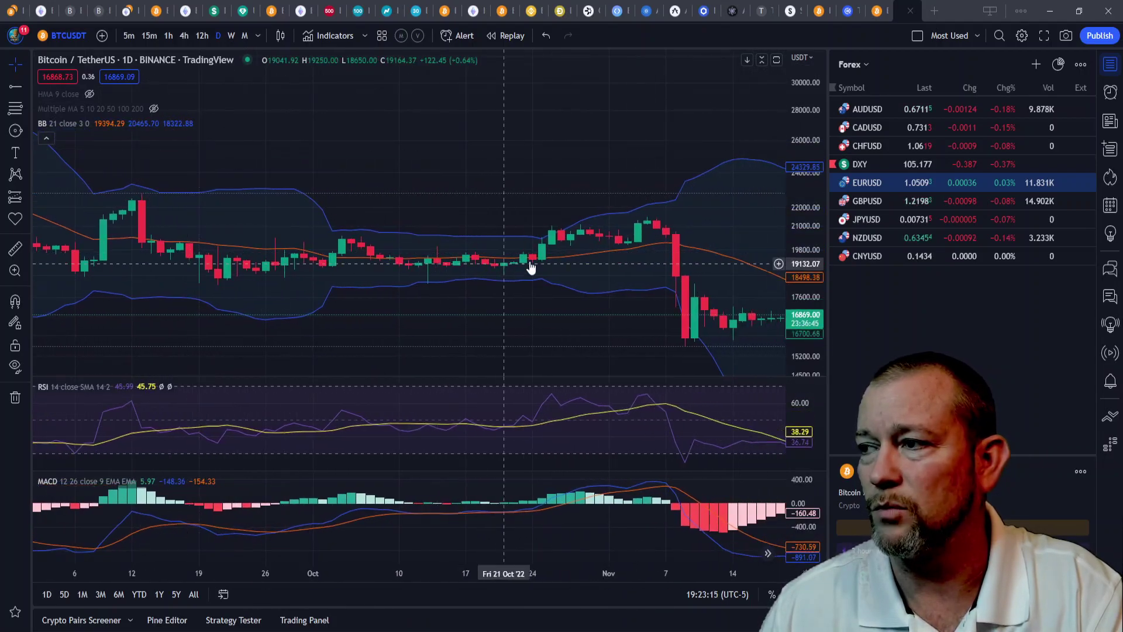
left_click_drag(307, 200, 481, 165)
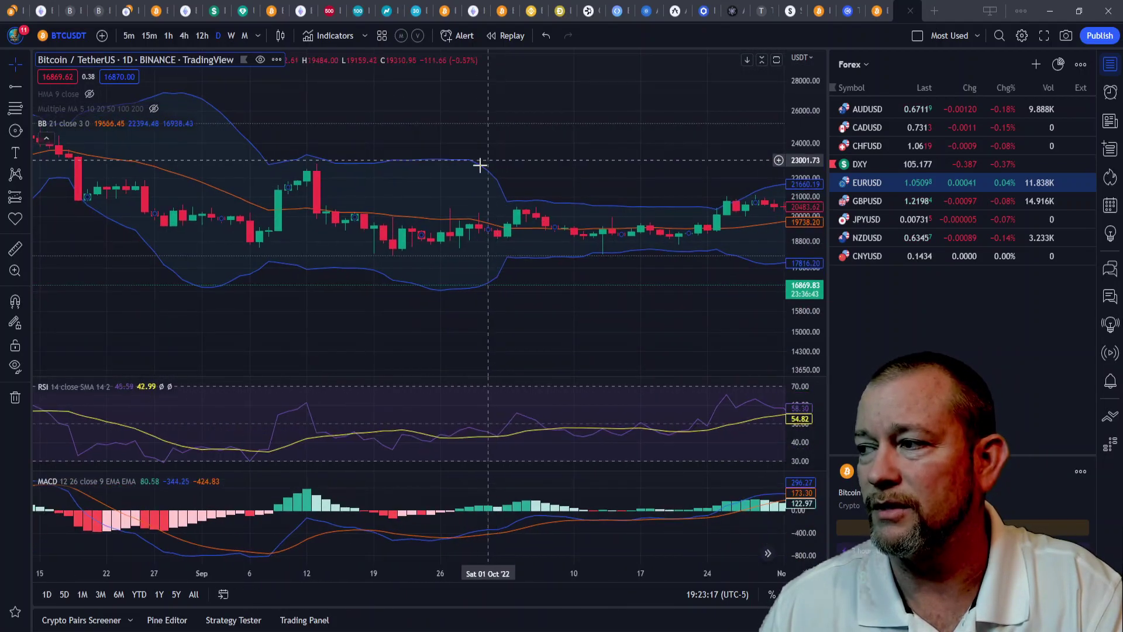
scroll(471, 186, "down", 3)
scroll(471, 186, "down", 6)
left_click_drag(658, 125, 443, 130)
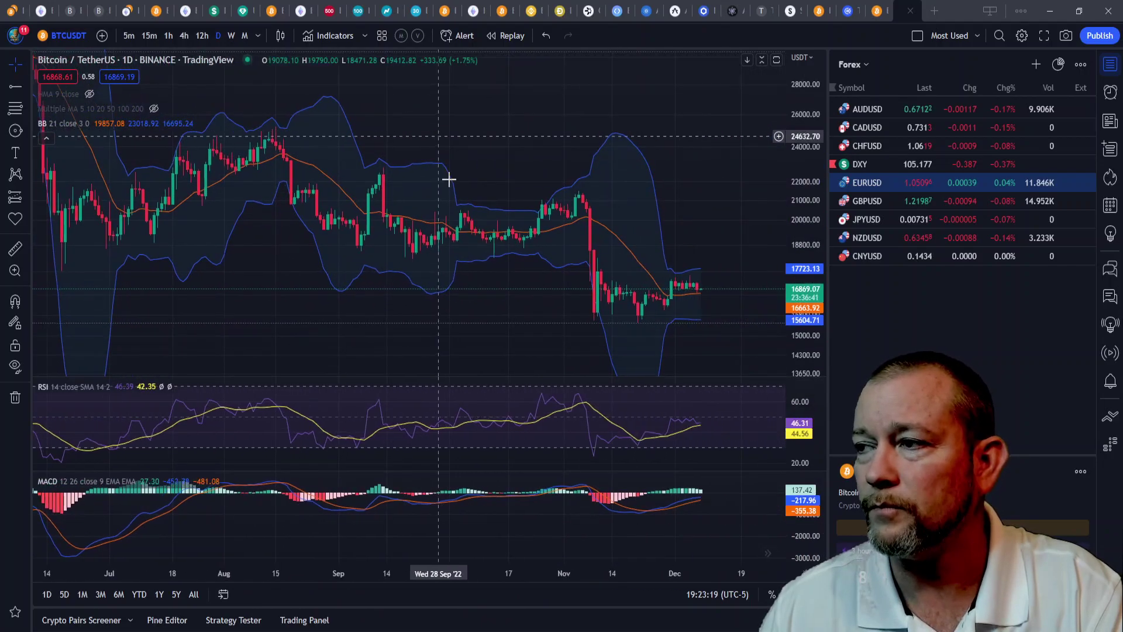
scroll(442, 182, "up", 3)
left_click_drag(427, 180, 439, 165)
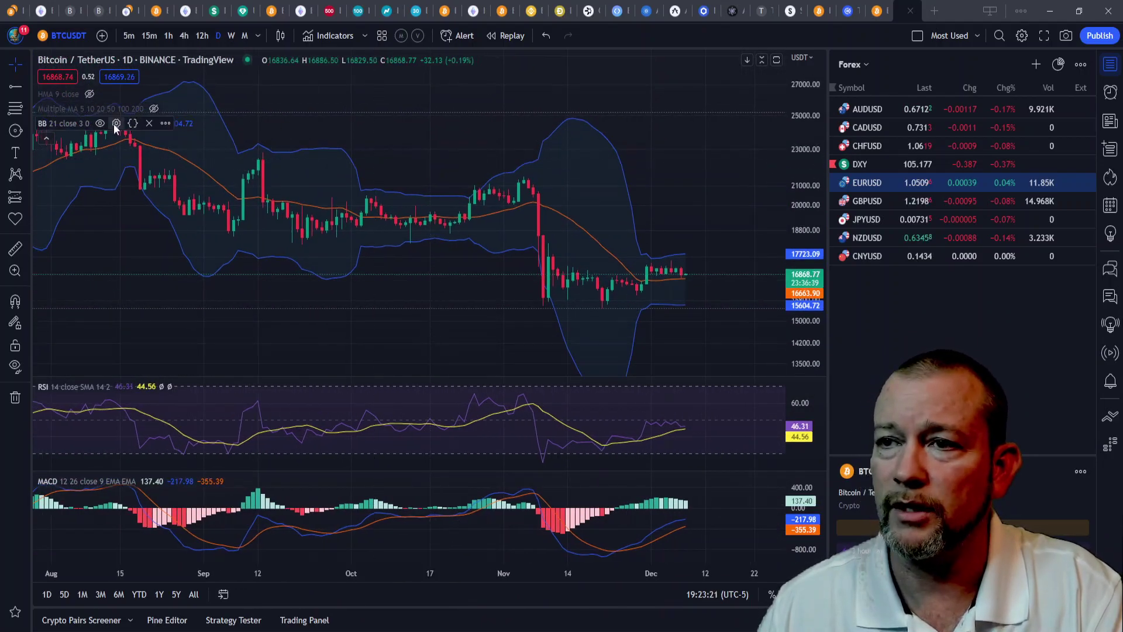
Set the Bollinger Bands' standard deviation to 2.5.
left_click(116, 124)
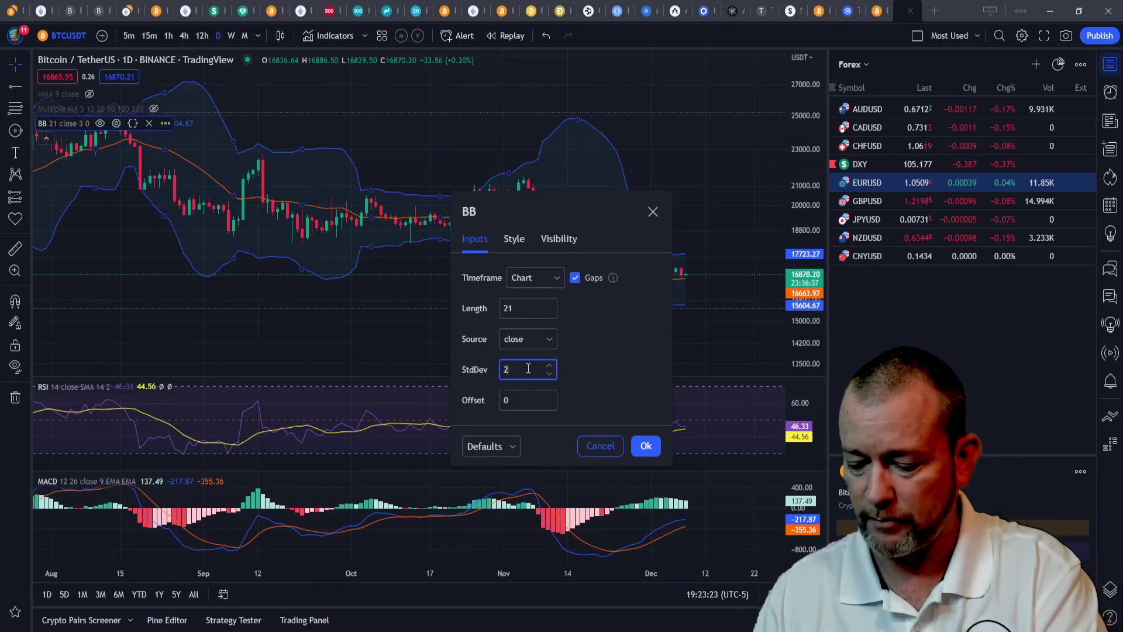
left_click(596, 357)
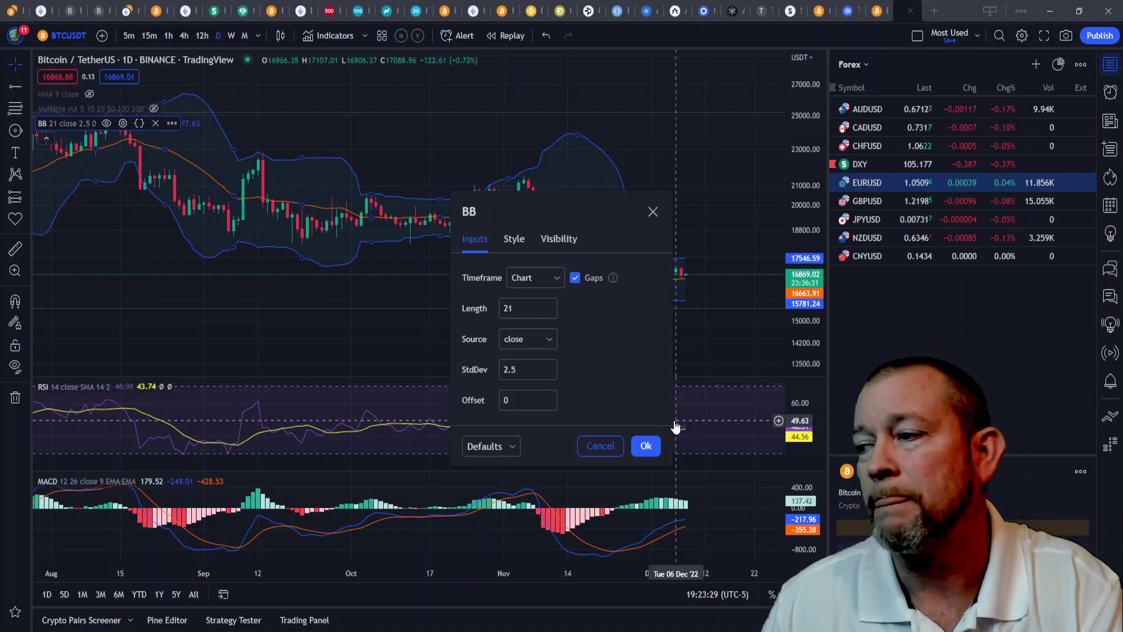
left_click(647, 446)
Place left-pointing arrow icons at the upper band on 10 October 2022 and the lower band on 19 October 2022.
left_click_drag(443, 298, 501, 303)
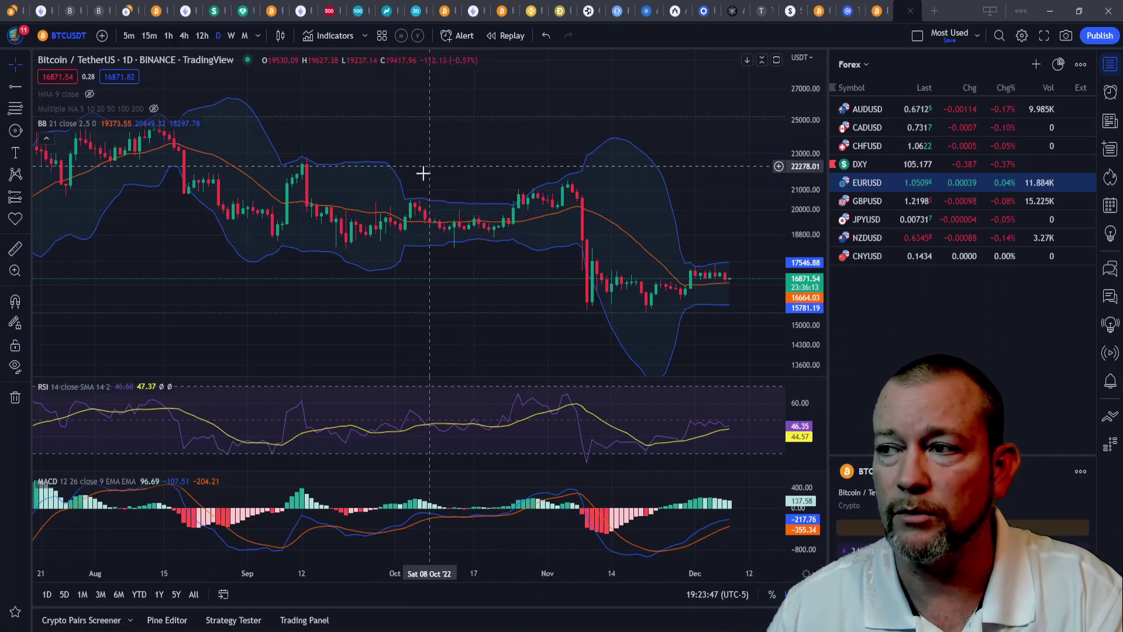
left_click(18, 222)
left_click(45, 253)
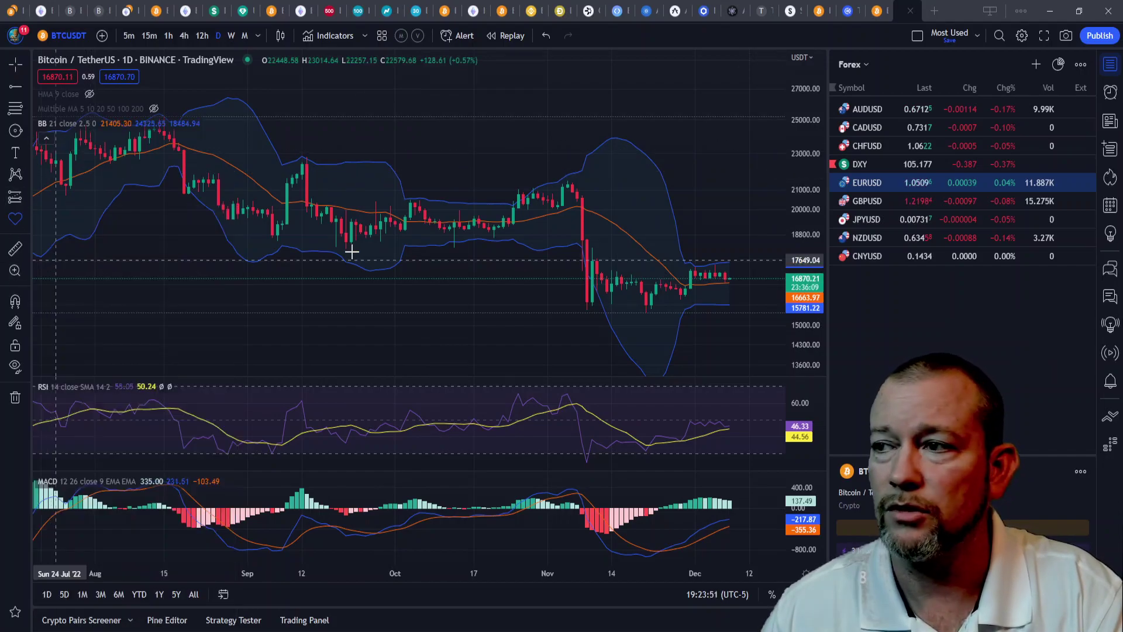
left_click(439, 200)
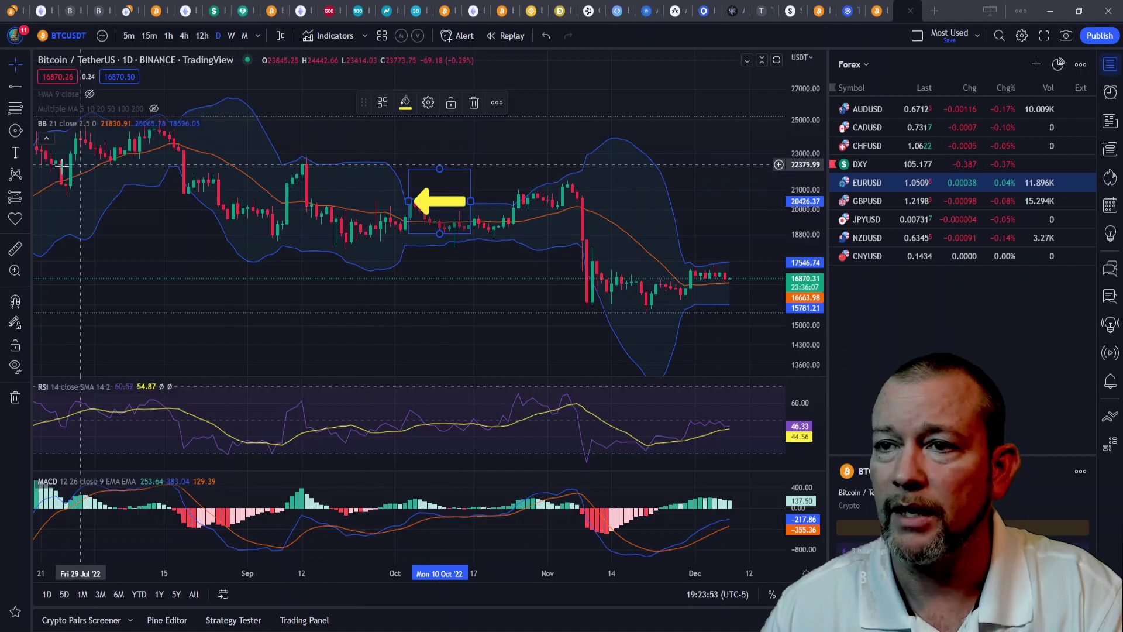
left_click(18, 220)
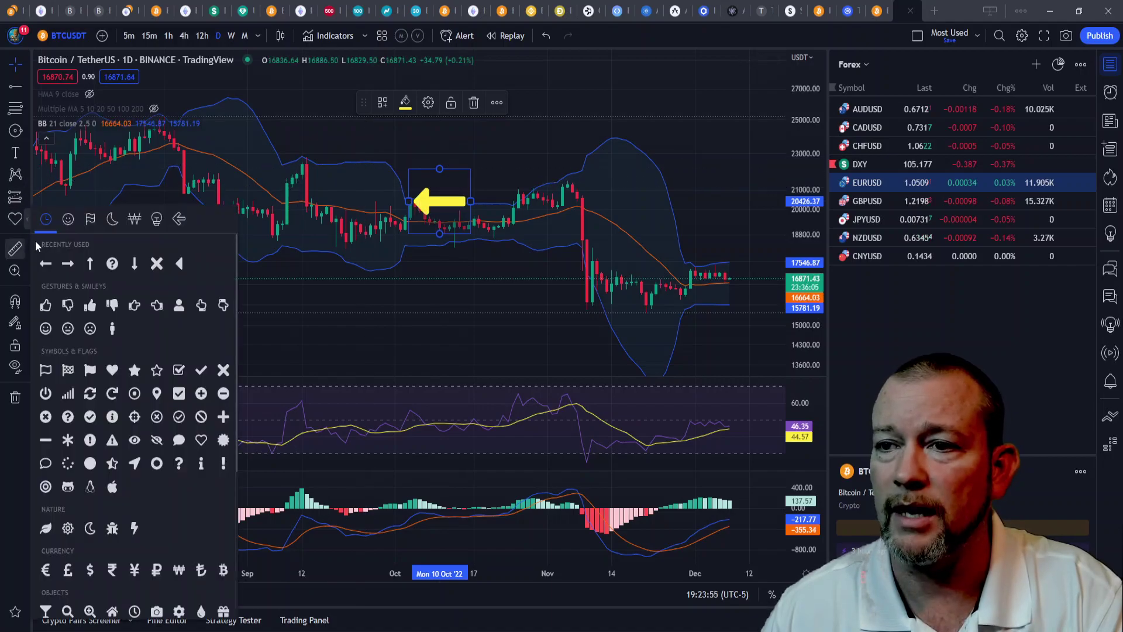
left_click(46, 264)
left_click(479, 247)
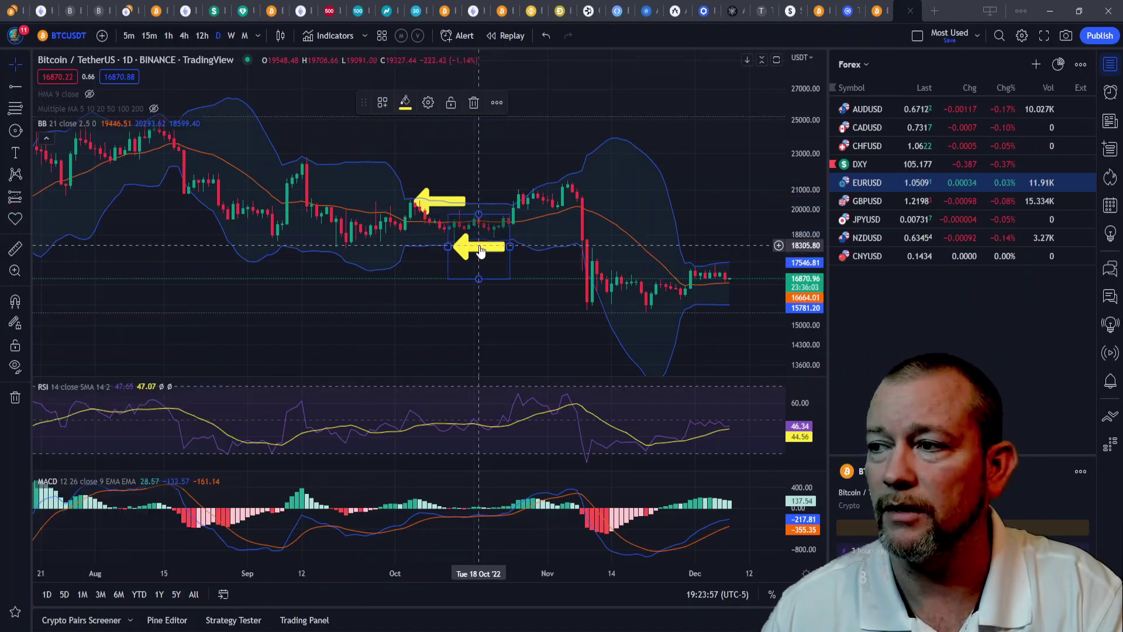
left_click_drag(479, 246, 483, 246)
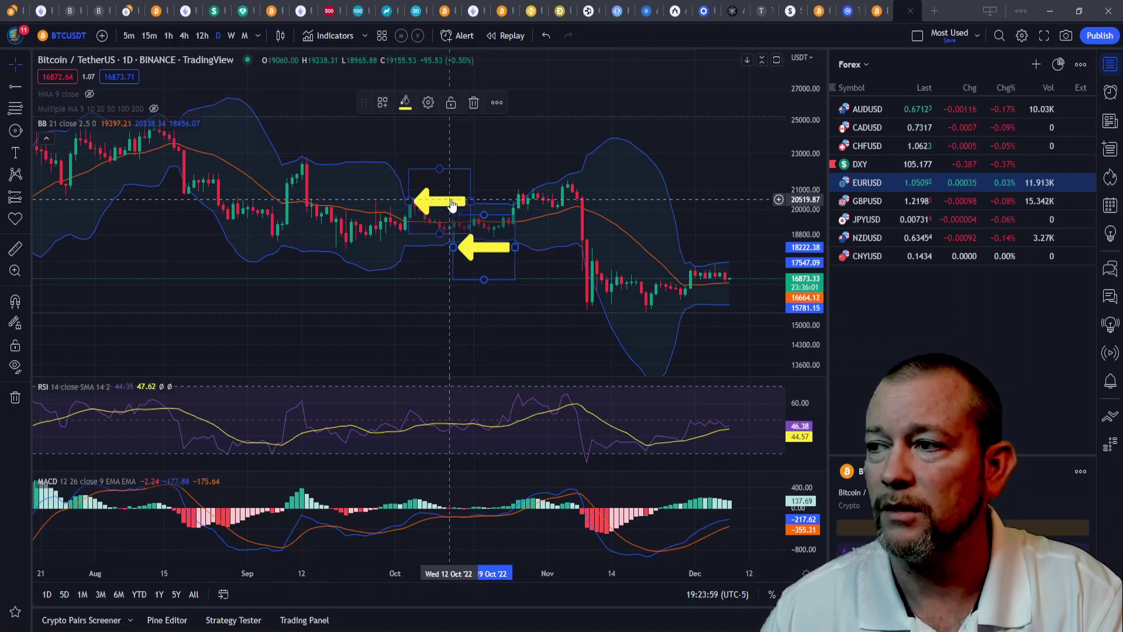
Move the upper arrow to about 22,930 on 28 October 2022 and the lower arrow to about 15,625 on 10 October.
left_click_drag(452, 204, 560, 203)
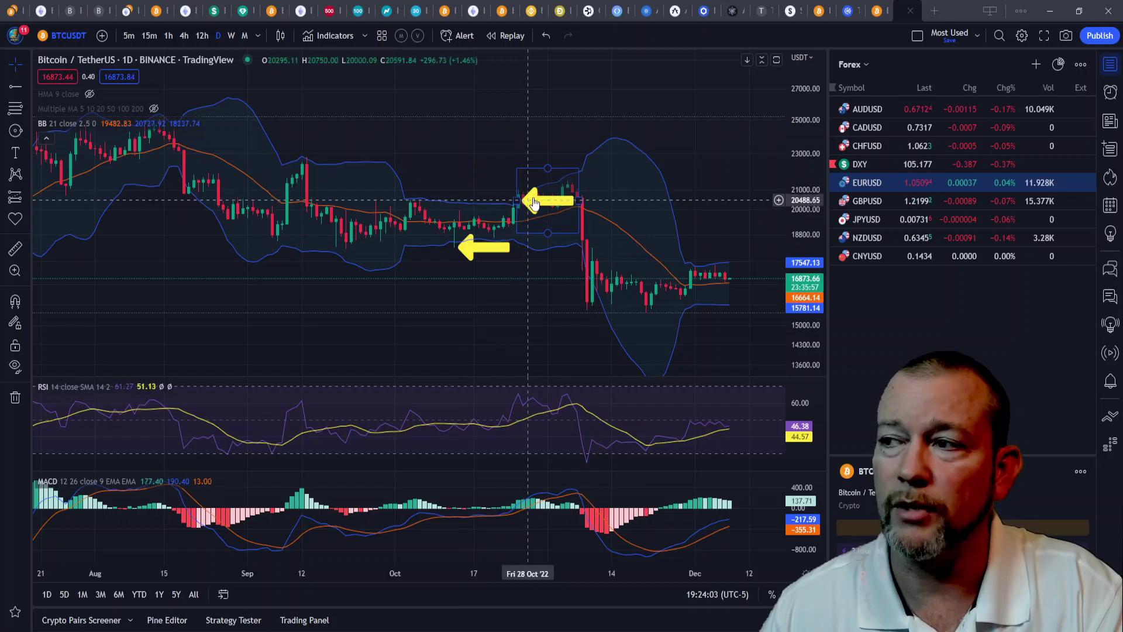
left_click_drag(533, 202, 514, 156)
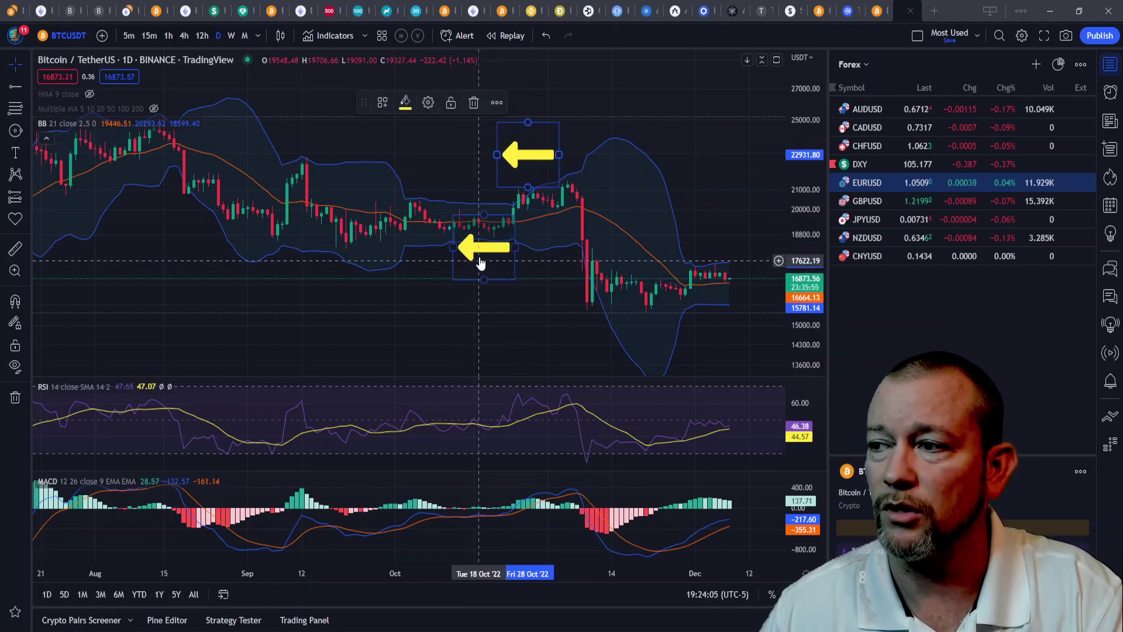
left_click_drag(480, 263, 435, 324)
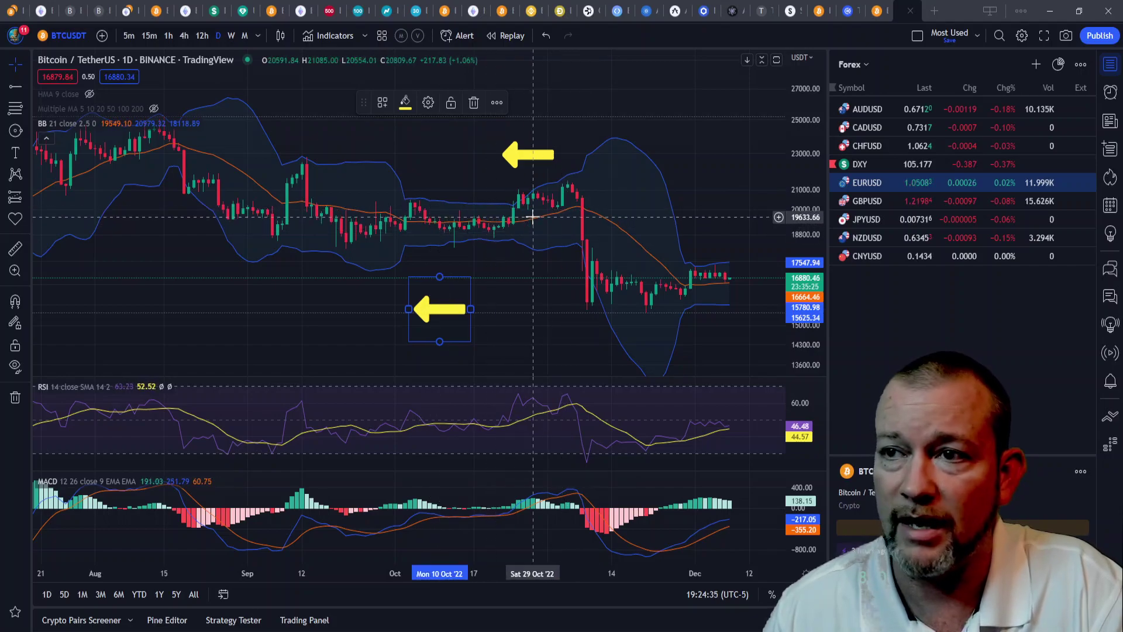
Review the Bollinger Bands' length and other input settings.
mouse_move(64, 129)
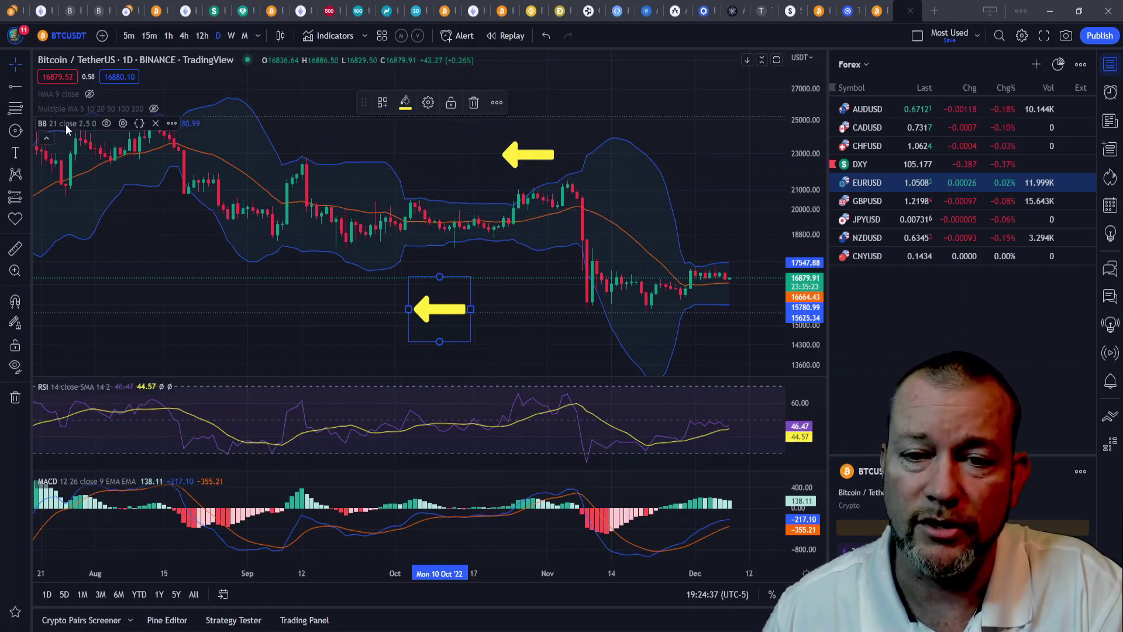
left_click(123, 123)
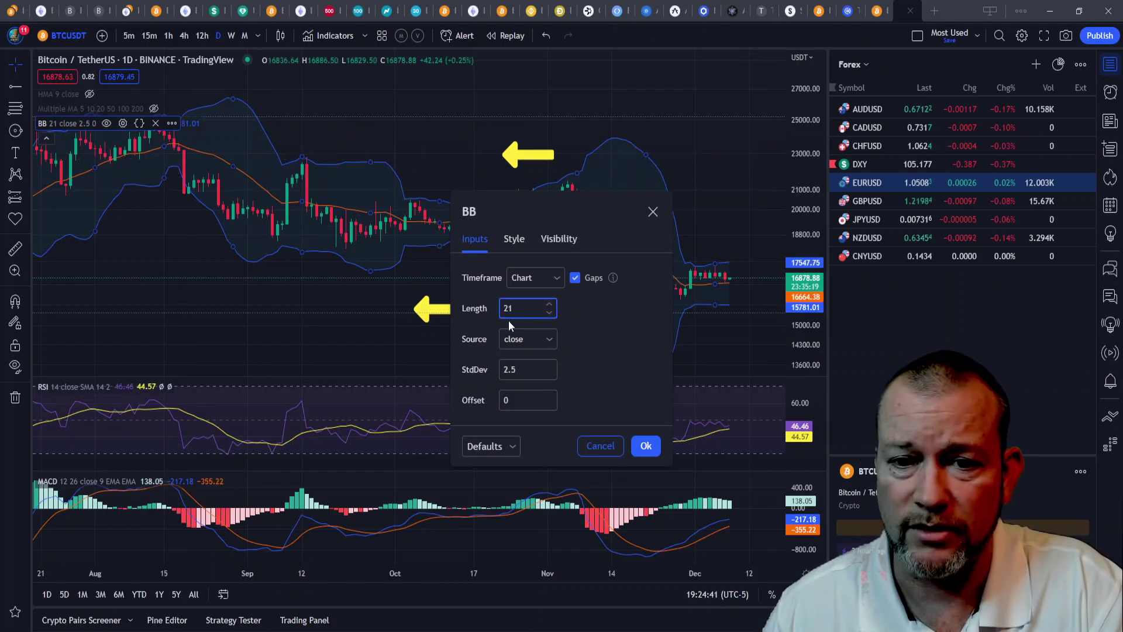
left_click(646, 446)
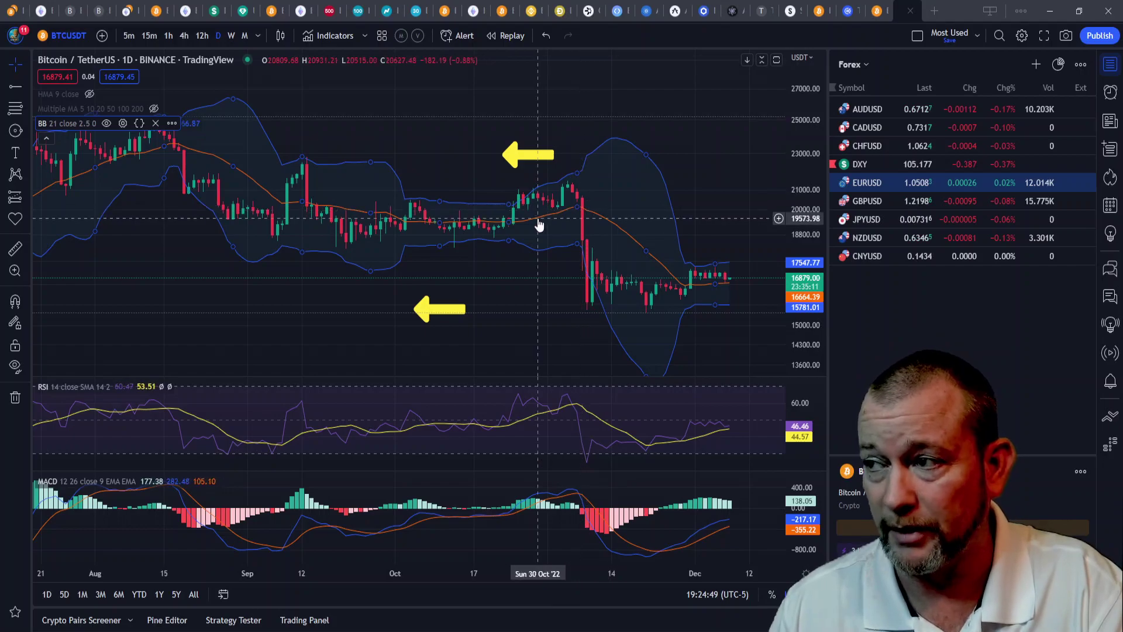
Move the lower arrow to the upper band at 12 December 2022 and the other arrow below the lower band at 19 December.
scroll(541, 221, "down", 2)
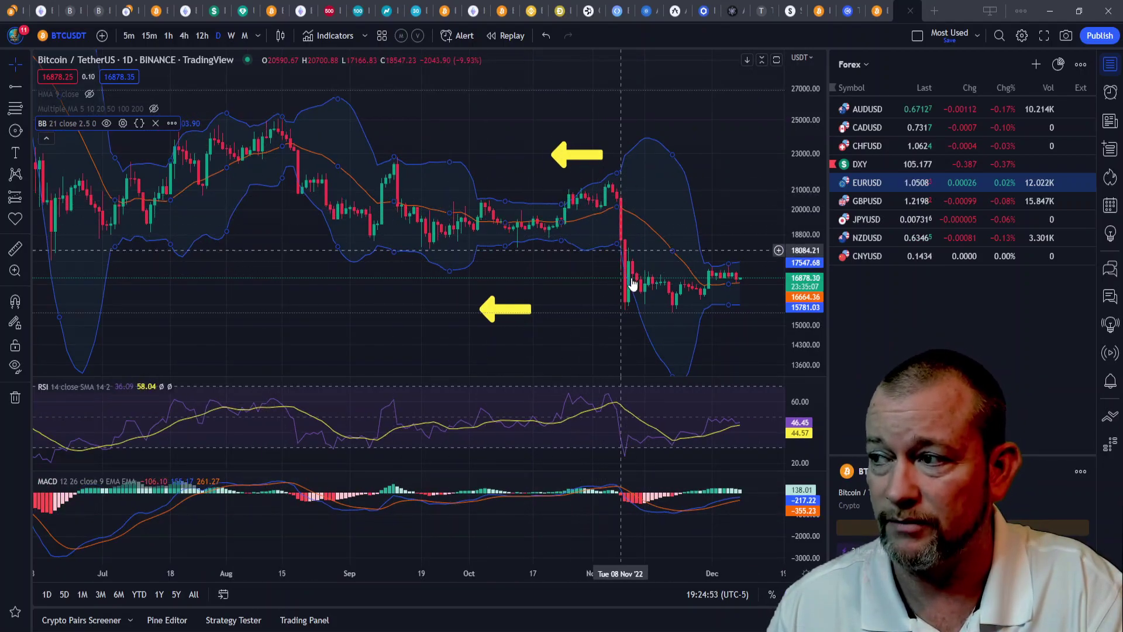
left_click_drag(730, 178, 604, 250)
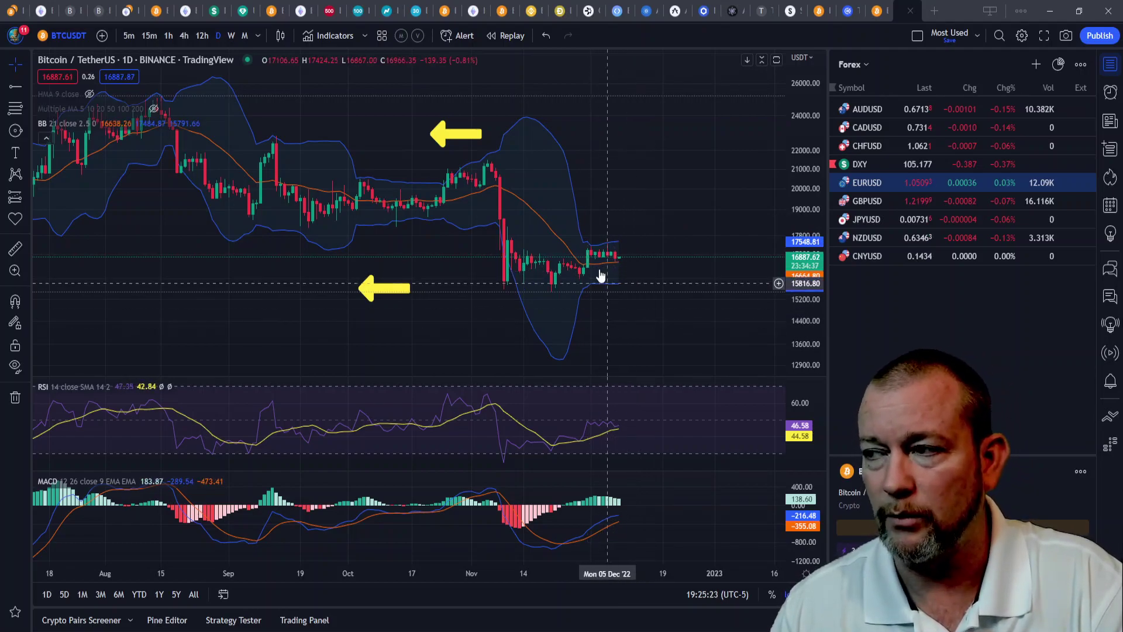
mouse_move(383, 287)
left_mouse_down()
mouse_move(474, 285)
mouse_move(632, 234)
left_mouse_up()
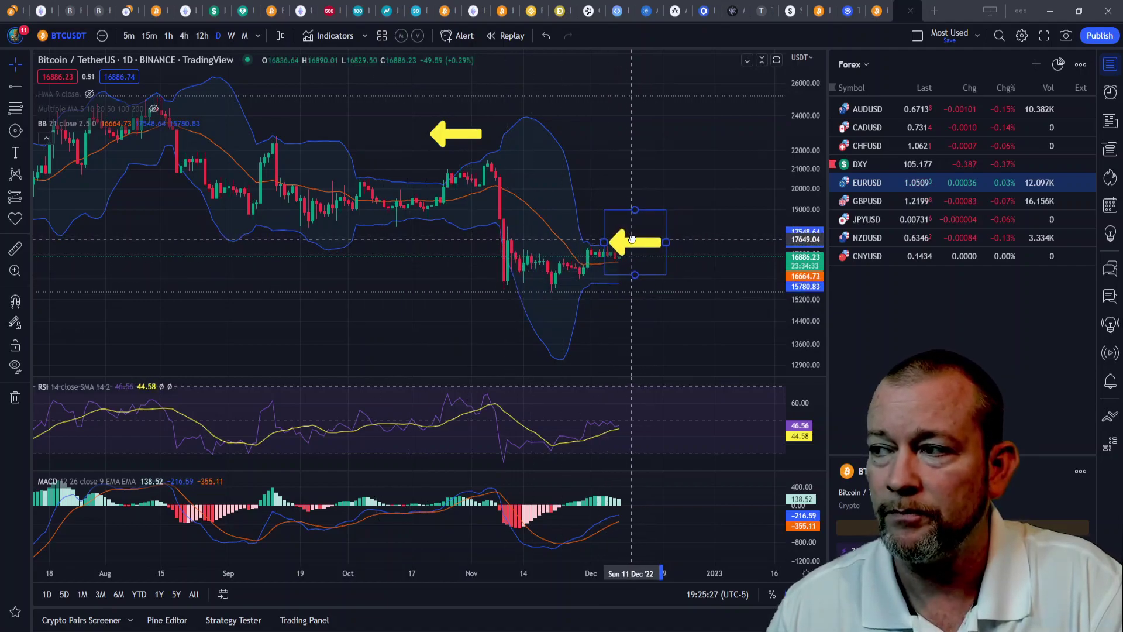
mouse_move(478, 139)
left_mouse_down()
mouse_move(648, 244)
mouse_move(658, 296)
mouse_move(677, 289)
left_mouse_up()
left_click(633, 246)
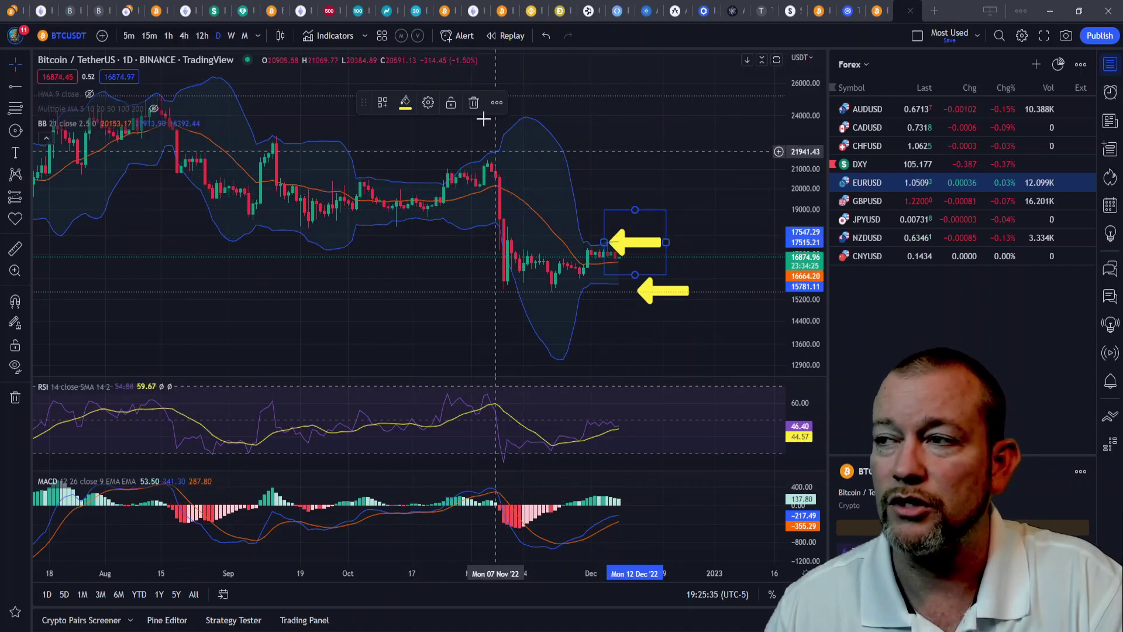
Delete both yellow arrow icons from the chart.
left_click(474, 103)
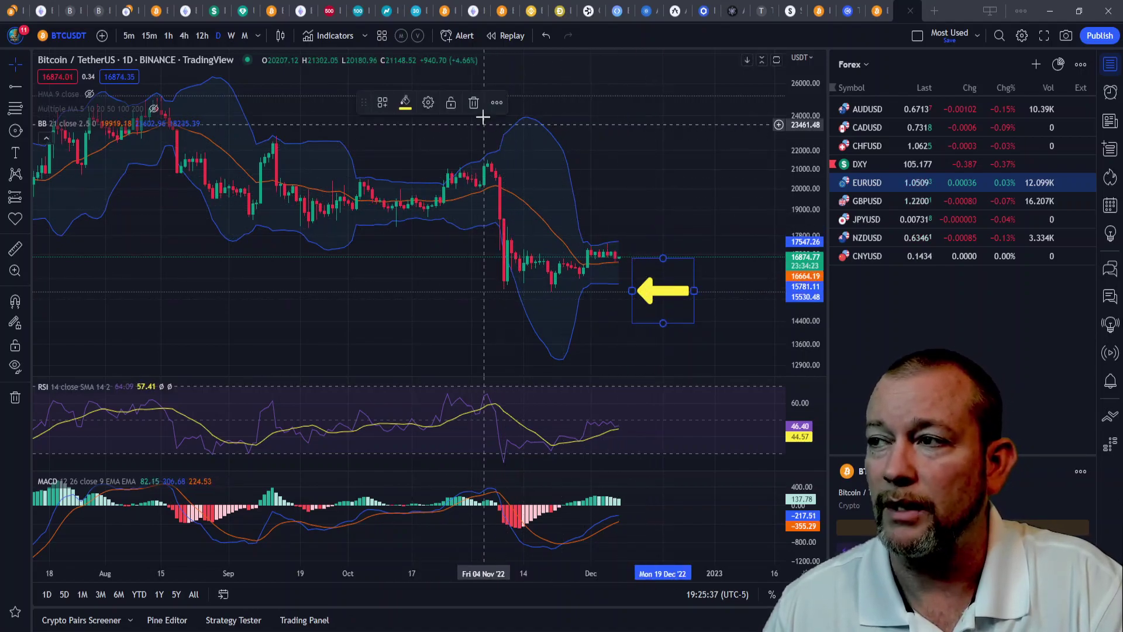
left_click(474, 103)
scroll(366, 188, "down", 4)
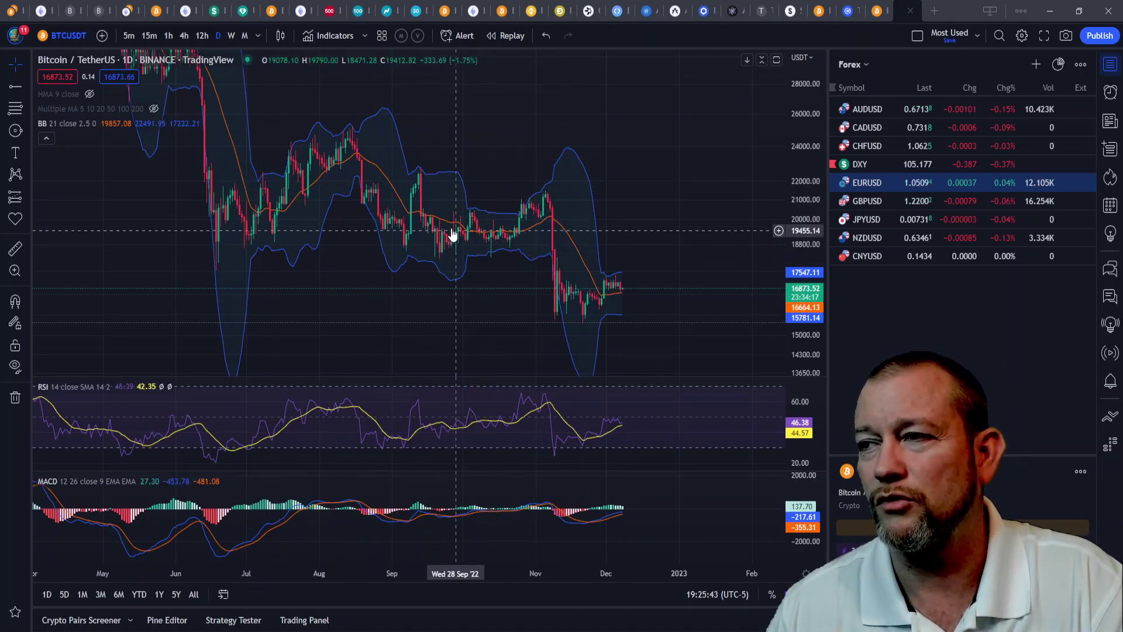
Examine how price interacts with the Bollinger Bands across the daily BTCUSDT history from 2021 through December 2022.
scroll(316, 202, "down", 4)
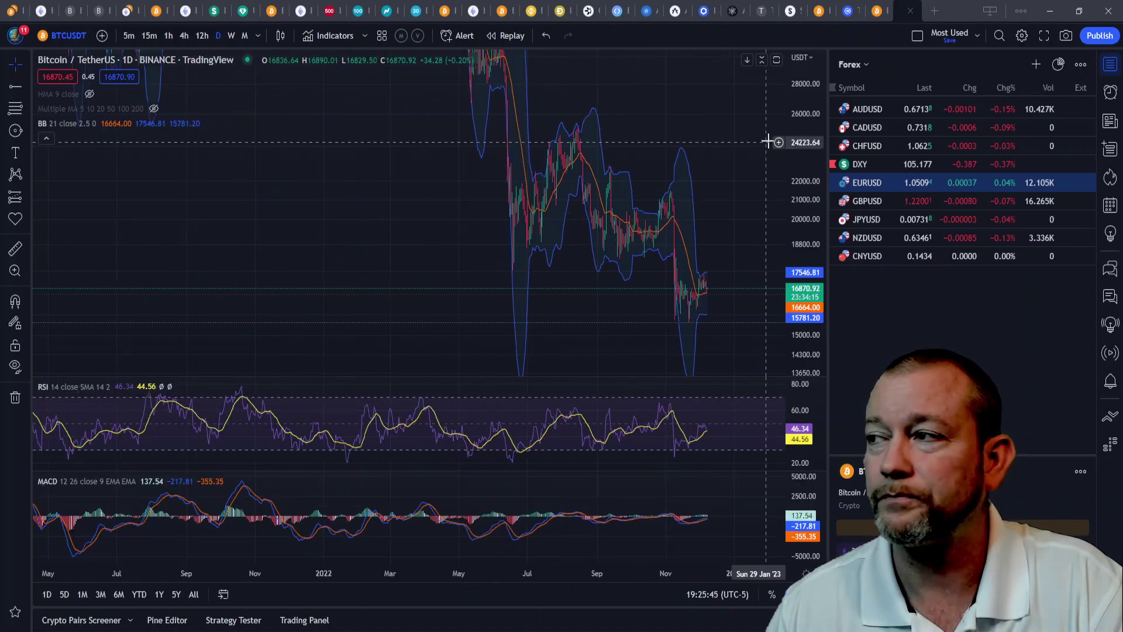
left_click_drag(801, 111, 800, 328)
left_click_drag(557, 167, 509, 239)
scroll(509, 237, "down", 3)
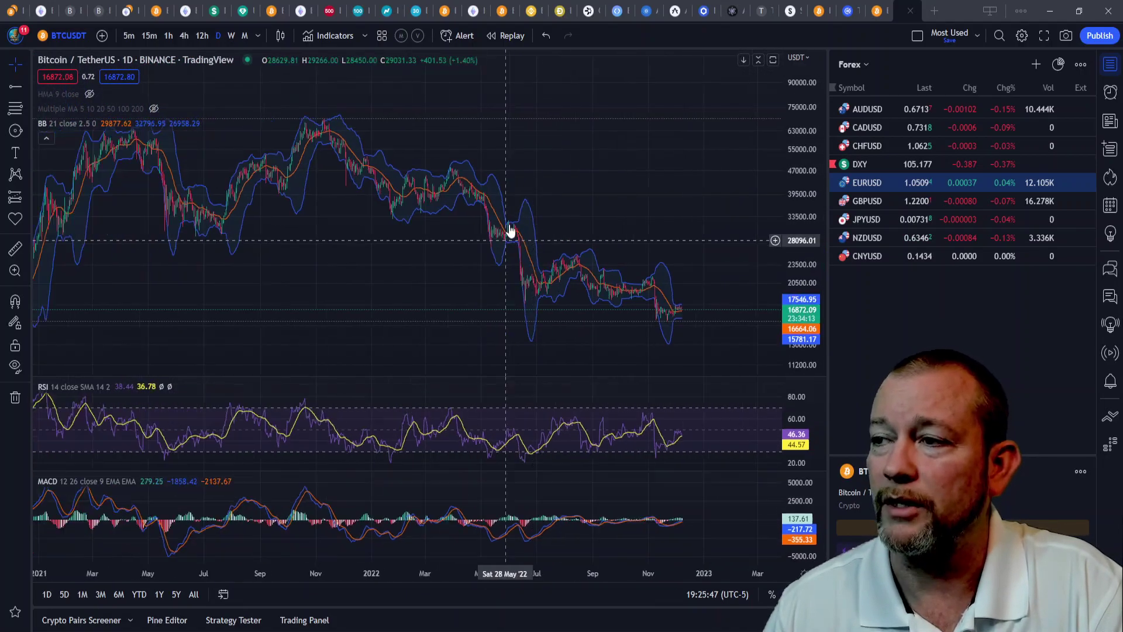
left_click_drag(470, 134, 438, 144)
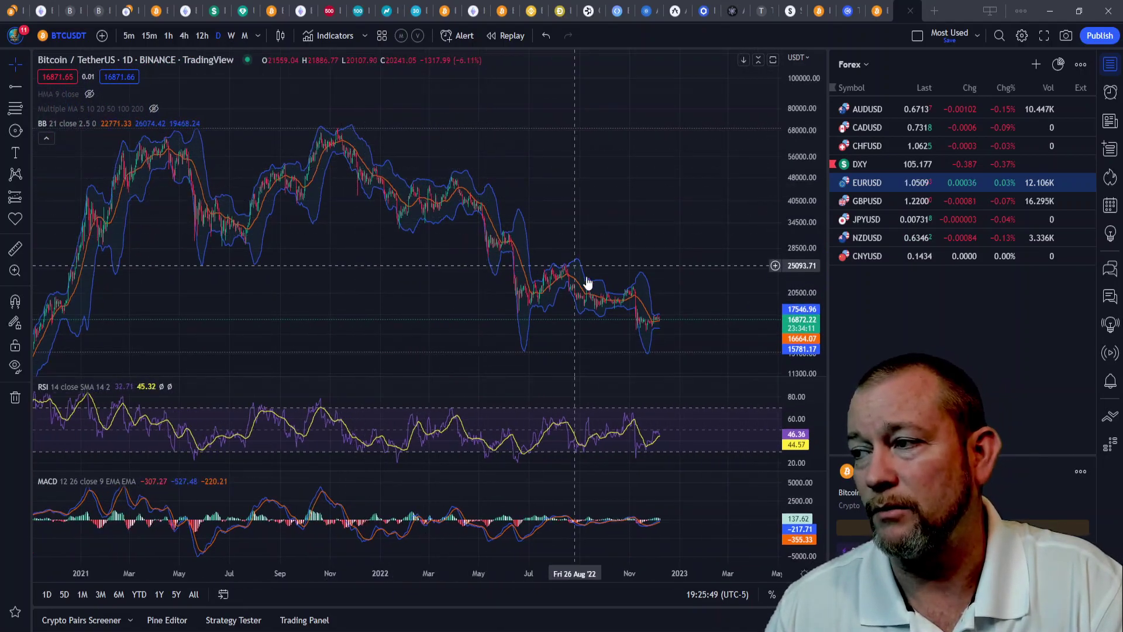
left_click_drag(285, 273, 272, 241)
scroll(514, 306, "up", 3)
scroll(514, 305, "up", 1)
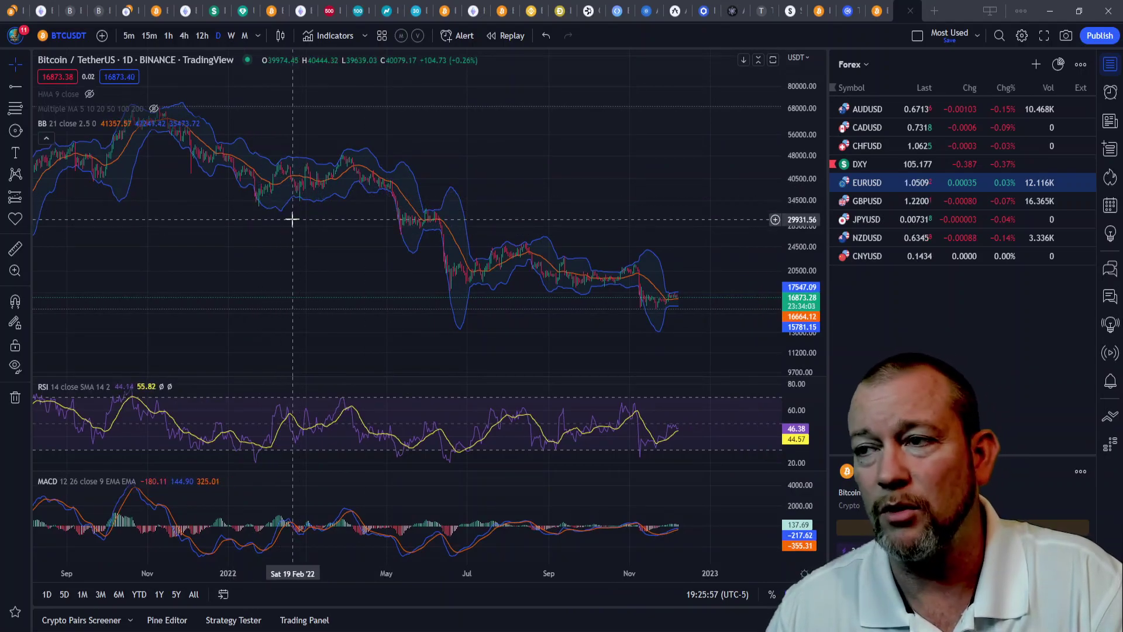
left_click_drag(342, 251, 318, 258)
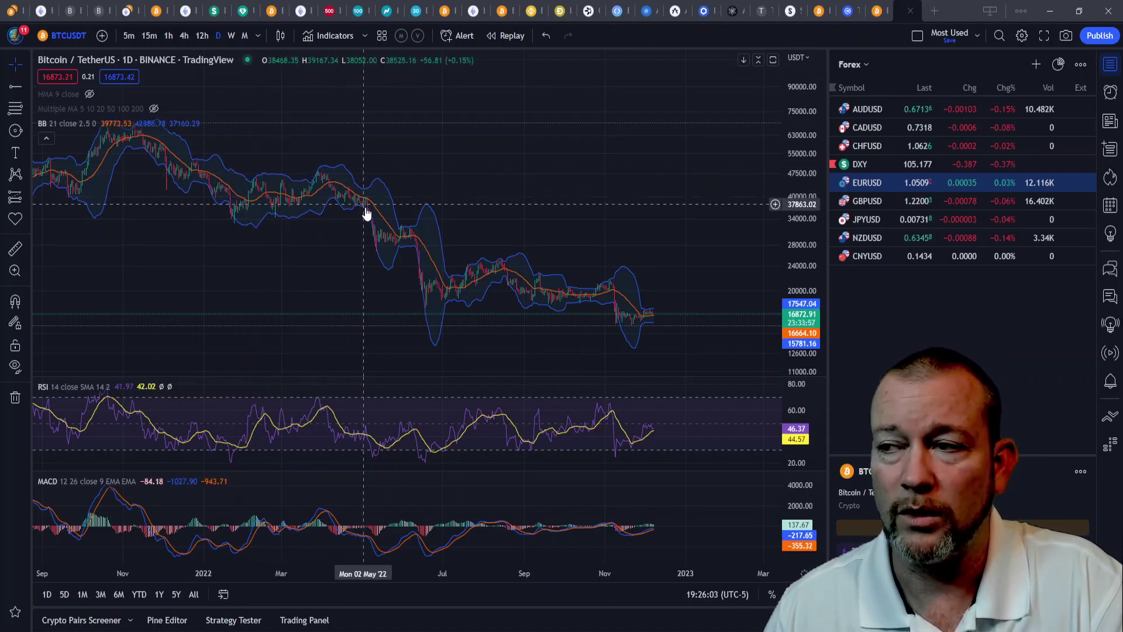
left_click_drag(495, 213, 532, 226)
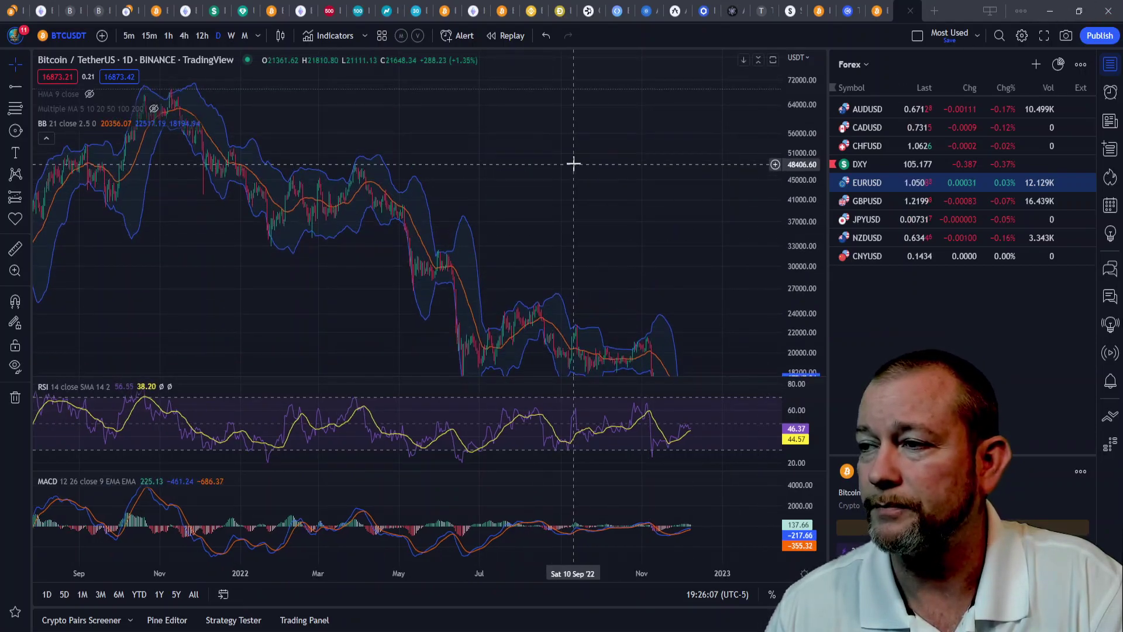
Place left-pointing arrow icons at about 47,305 on 12 April 2022 and about 31,620 on 20 June 2022.
scroll(584, 163, "up", 5)
left_click_drag(461, 148, 497, 125)
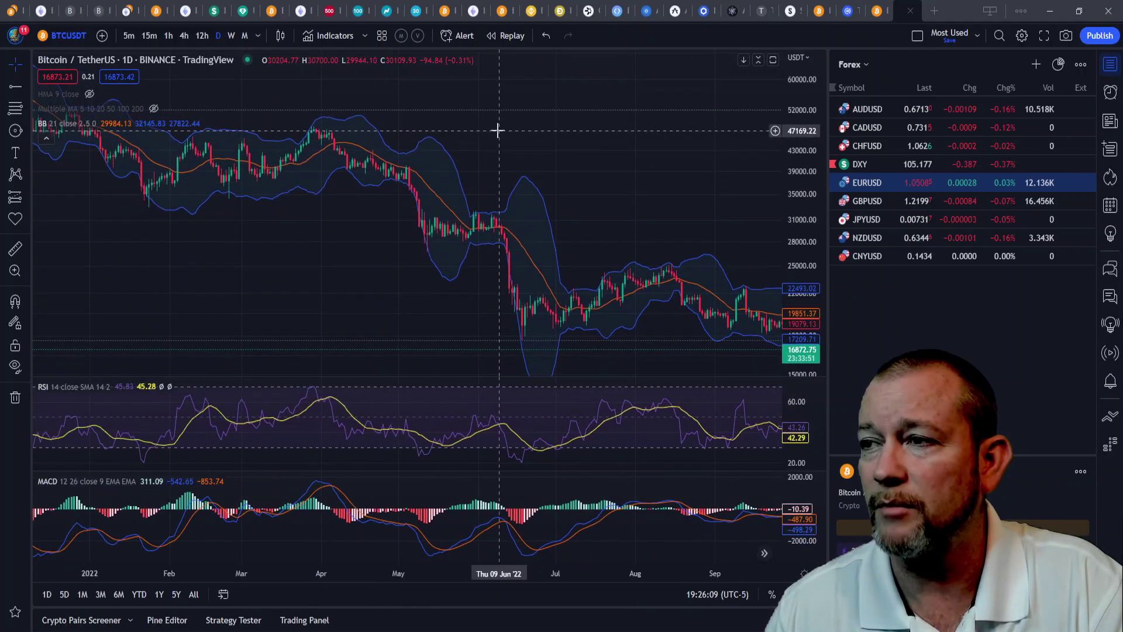
left_click(14, 220)
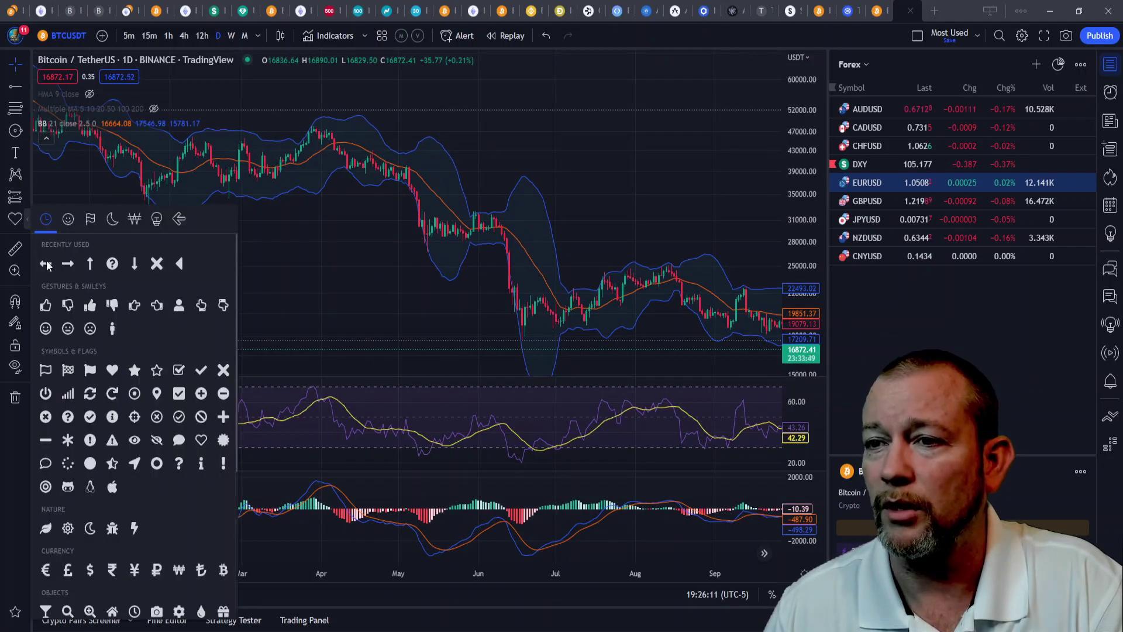
left_click(49, 264)
left_click(352, 130)
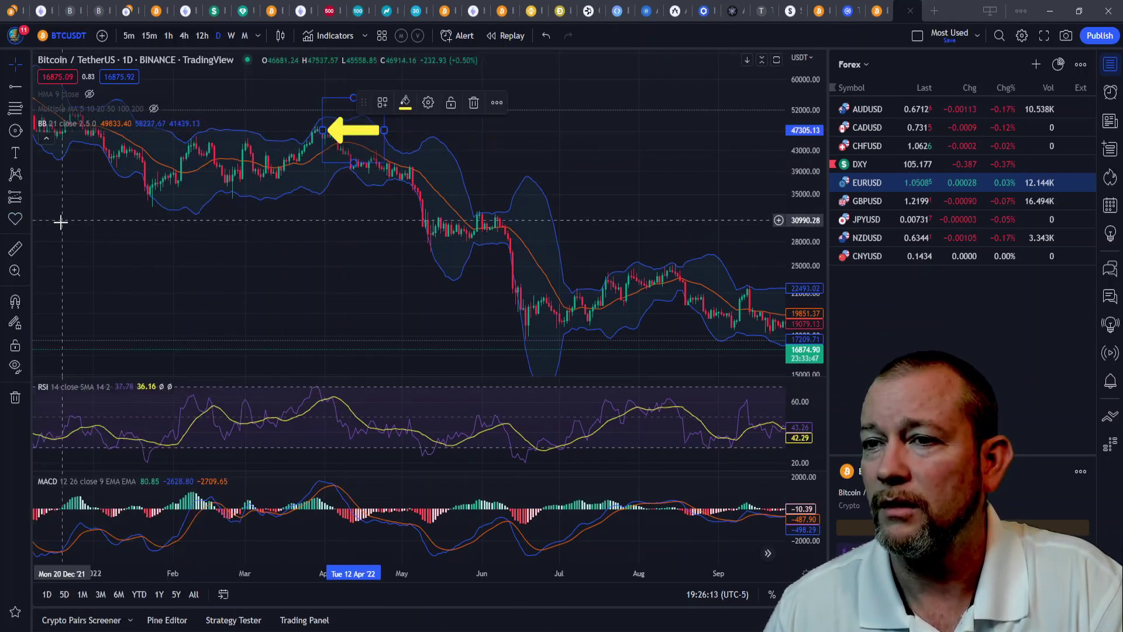
left_click(16, 216)
left_click(47, 261)
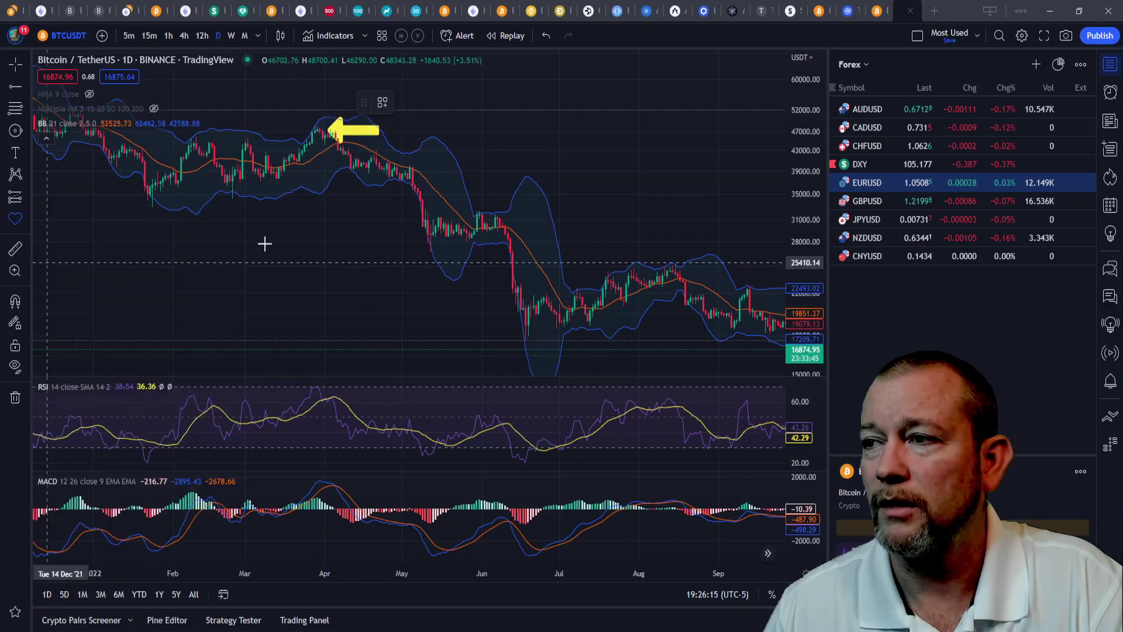
left_click(532, 218)
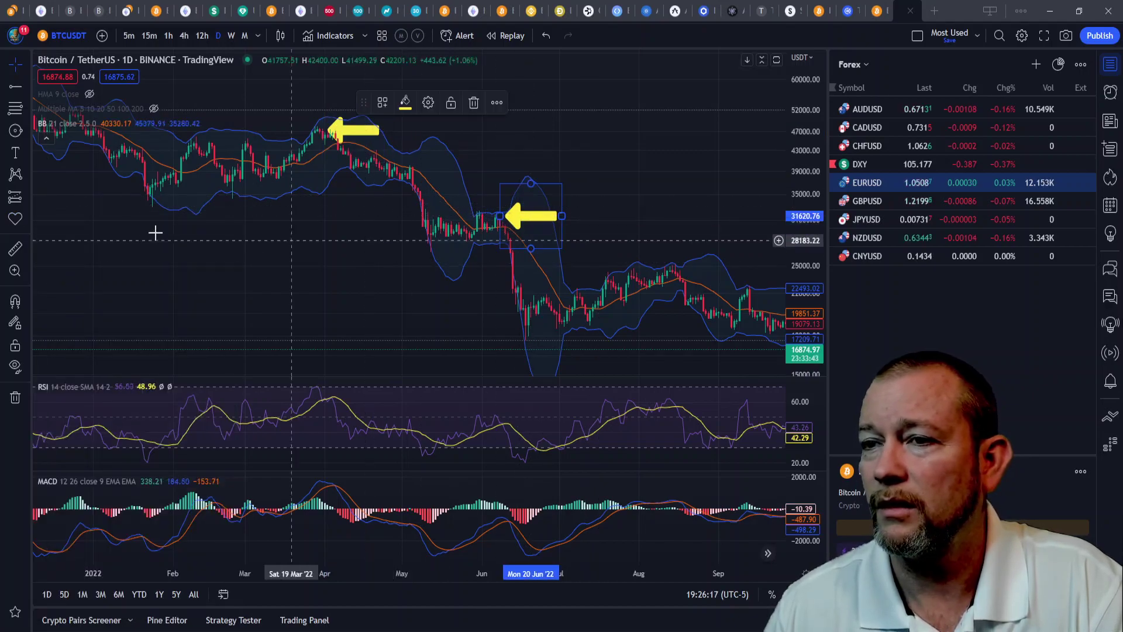
Place another left-pointing arrow icon beside the August 2022 peak, at about 24,550 on 29 August 2022.
left_click_drag(276, 272, 125, 249)
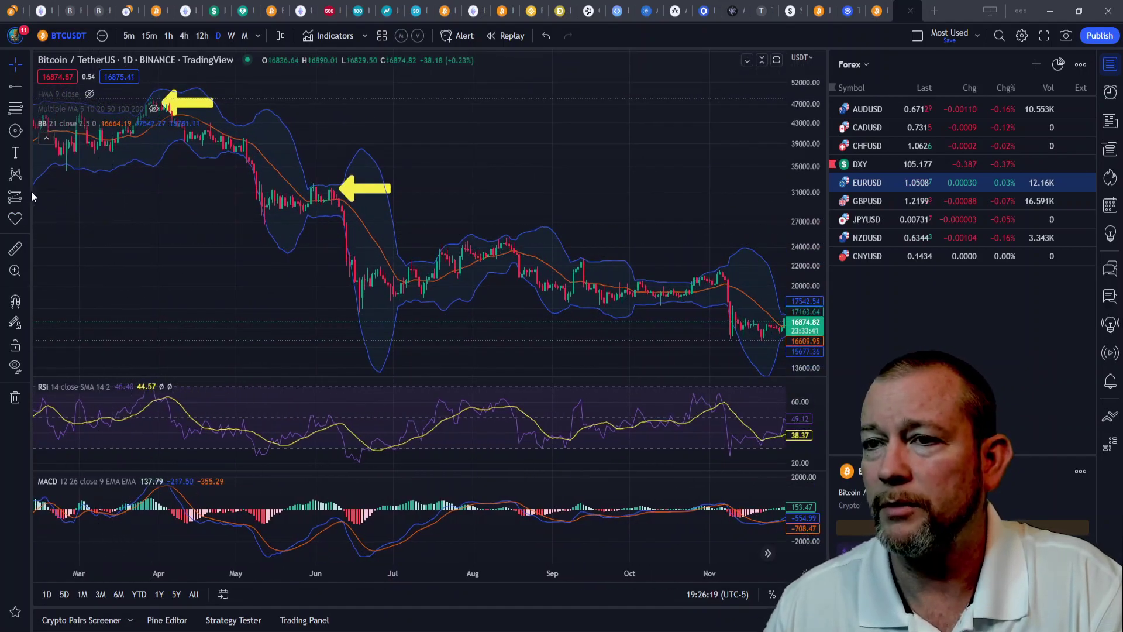
left_click(16, 227)
left_click(47, 263)
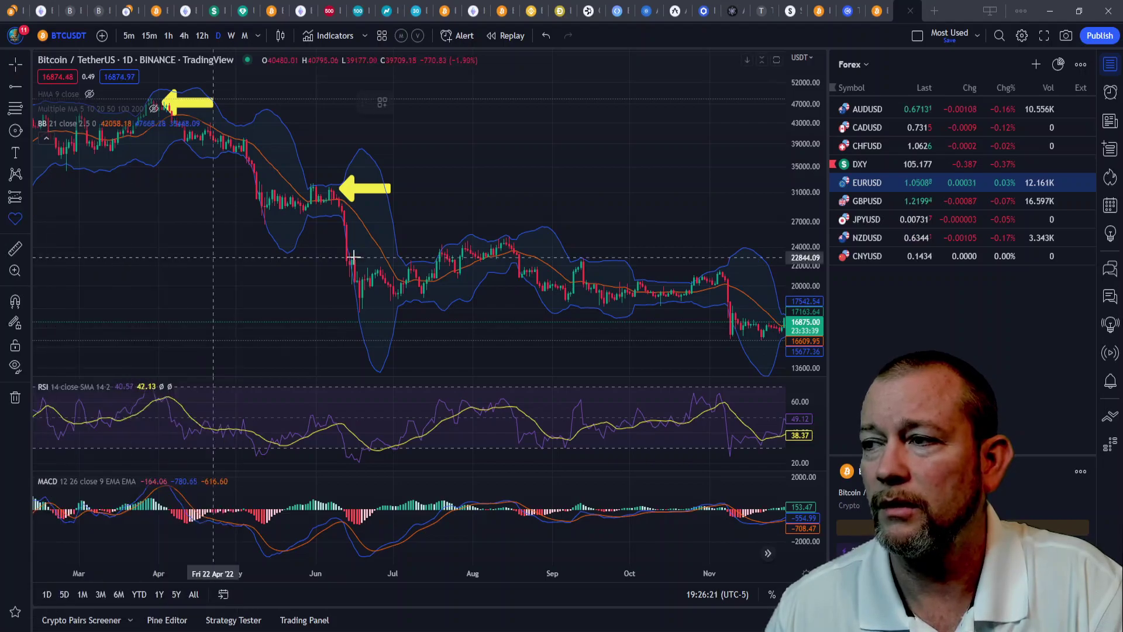
left_click(545, 242)
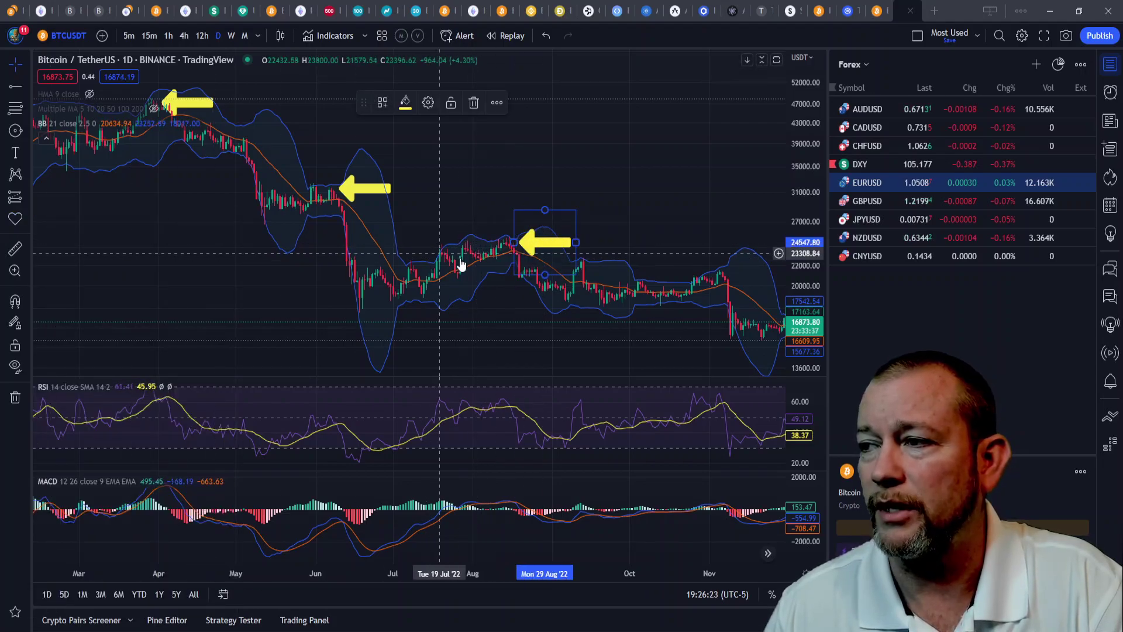
Examine price against the Bollinger Bands from the marked 2022 peaks back to the 2020–2021 uptrend.
left_click_drag(474, 216, 426, 220)
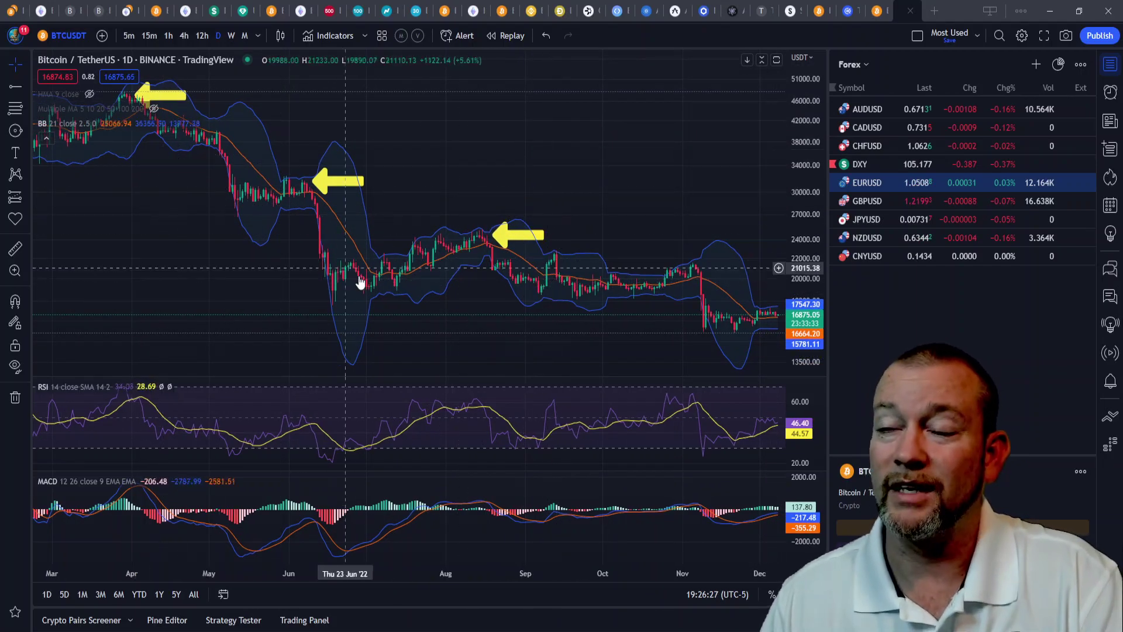
scroll(373, 278, "down", 2)
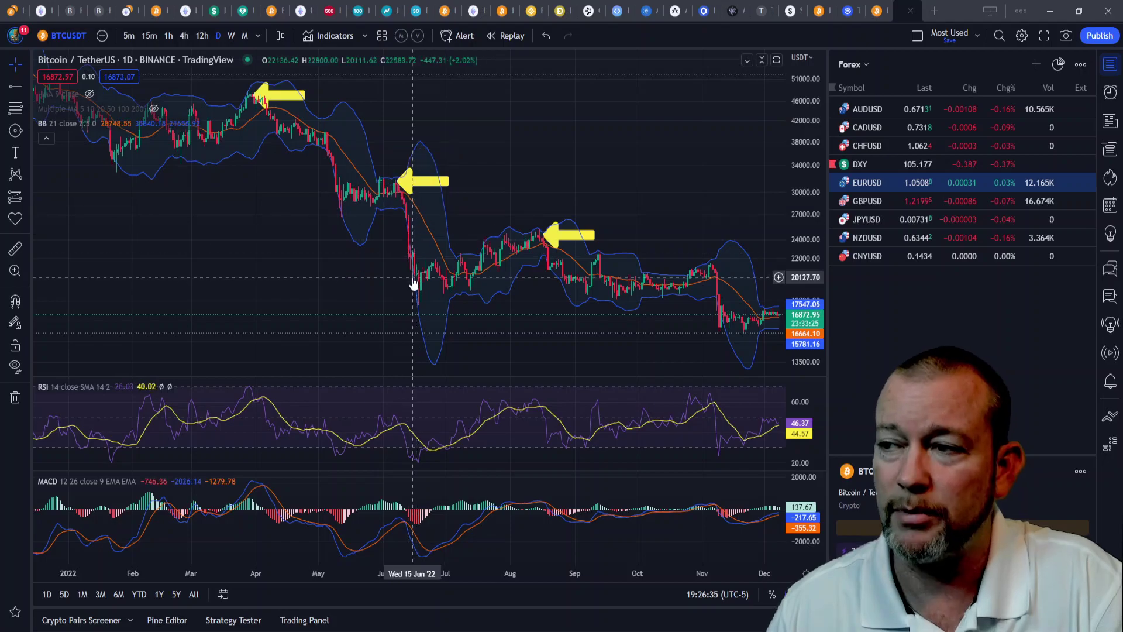
left_click_drag(288, 265, 376, 258)
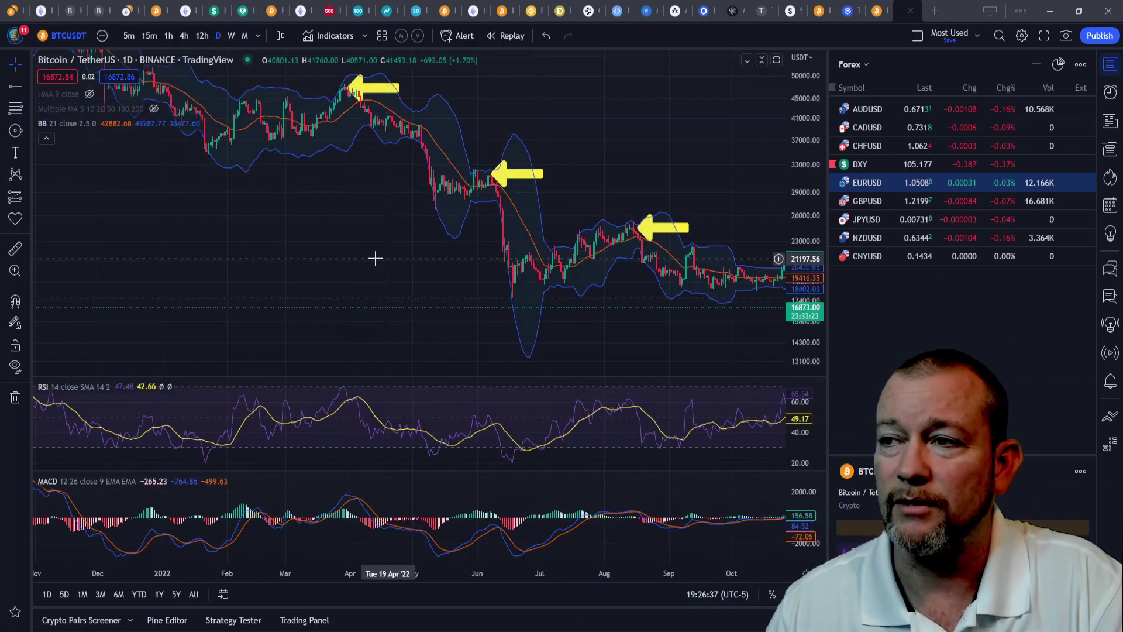
scroll(377, 258, "down", 3)
left_click_drag(212, 240, 491, 238)
left_click_drag(370, 214, 522, 209)
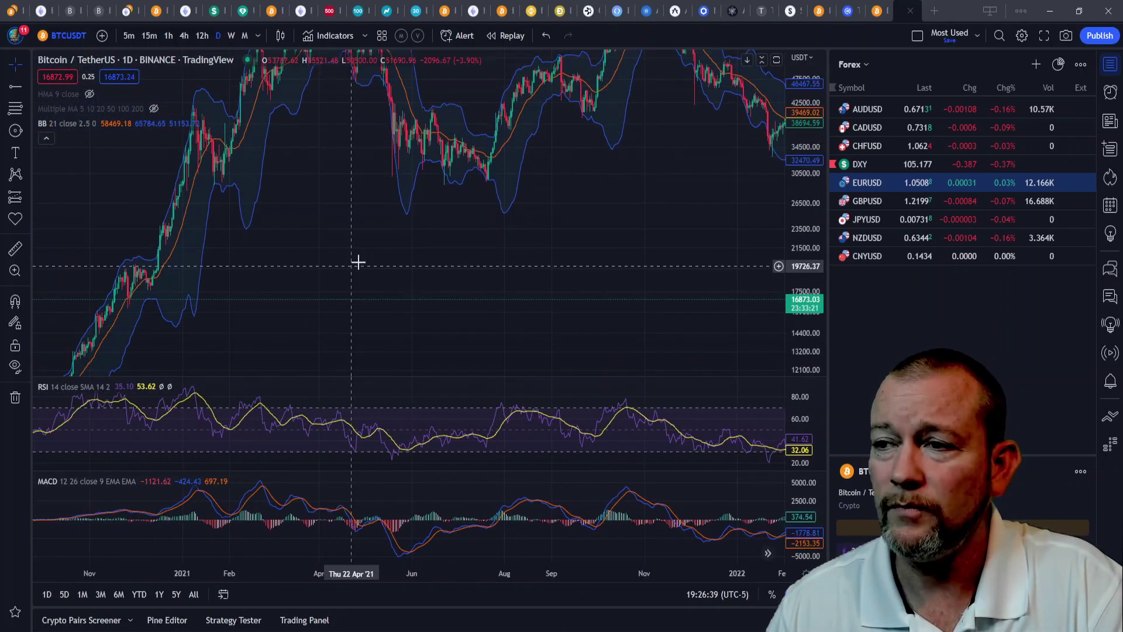
left_click_drag(350, 270, 480, 210)
left_click_drag(805, 132, 805, 280)
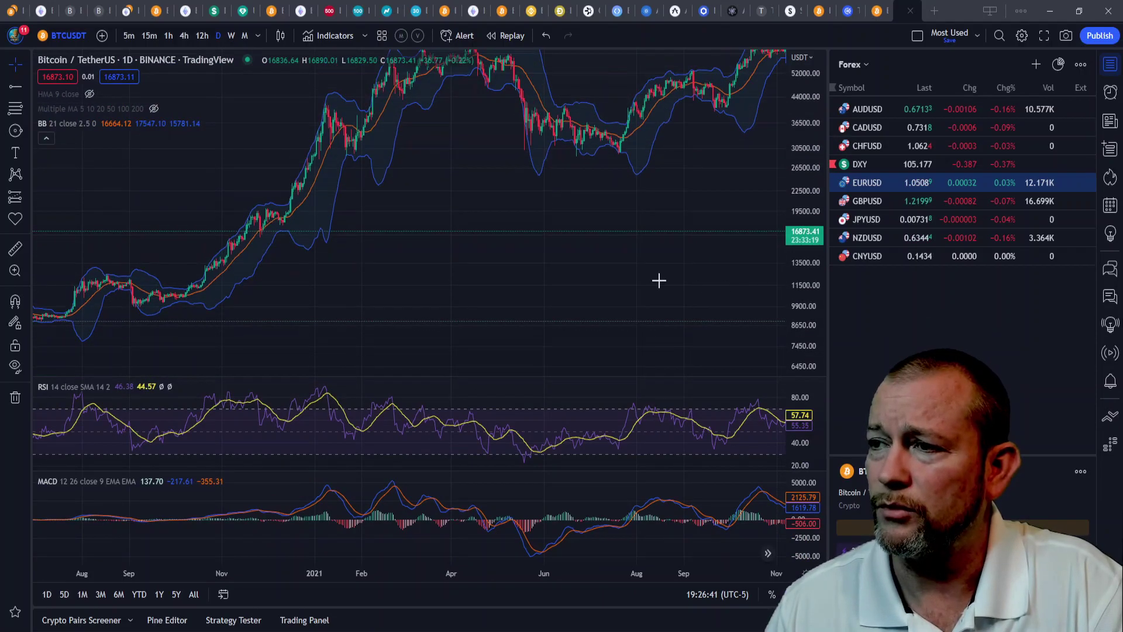
left_click_drag(479, 283, 704, 228)
scroll(485, 255, "up", 2)
left_click_drag(421, 253, 283, 301)
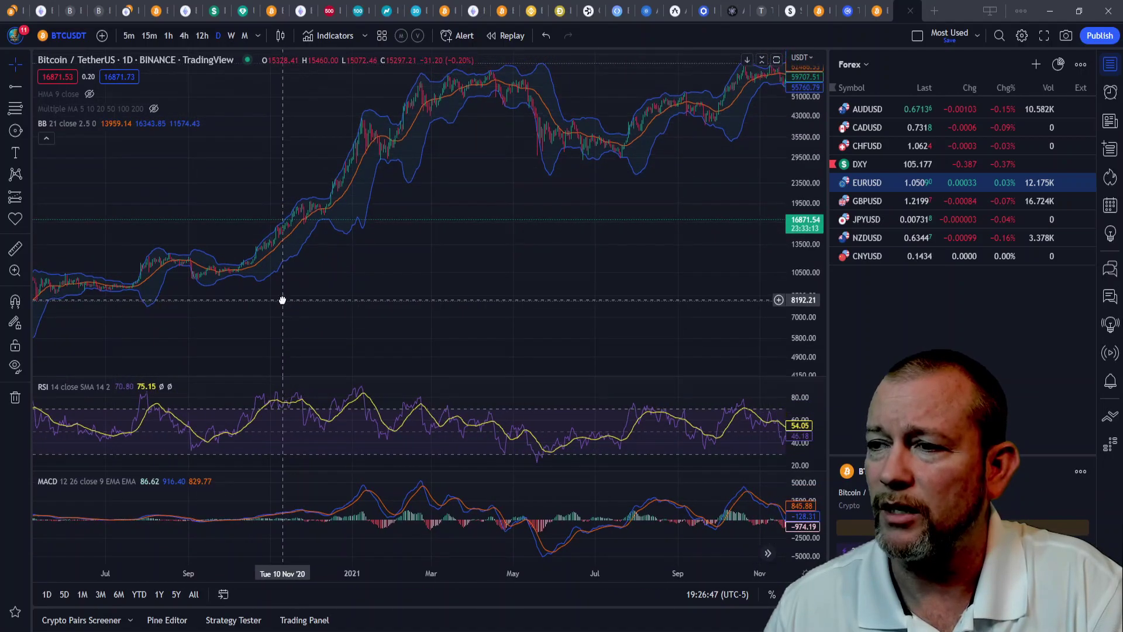
Place left-pointing arrow icons beside the September 2020 low at about 9,990 and at about 30,300 on 19 February 2021.
left_click(26, 219)
left_click(46, 262)
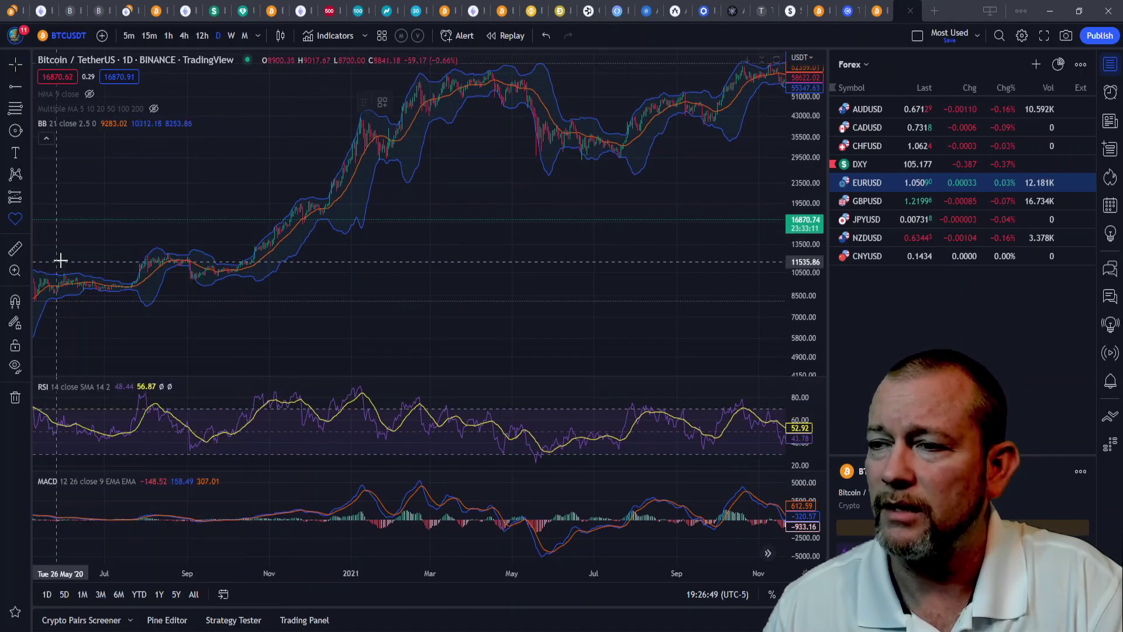
left_click(221, 280)
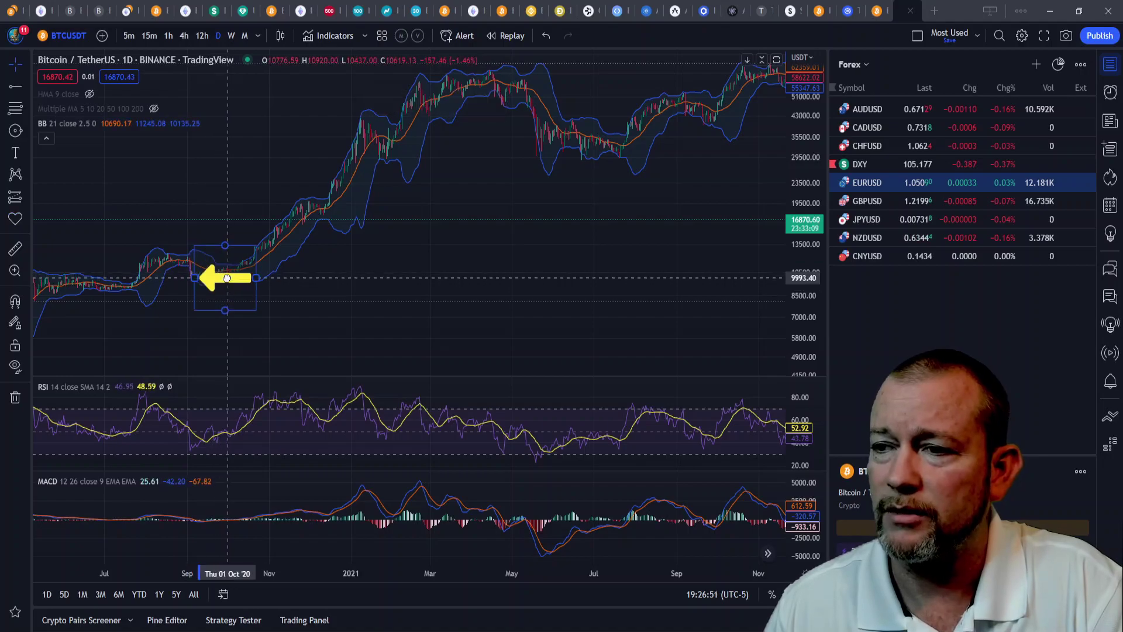
left_click(8, 219)
left_click(40, 248)
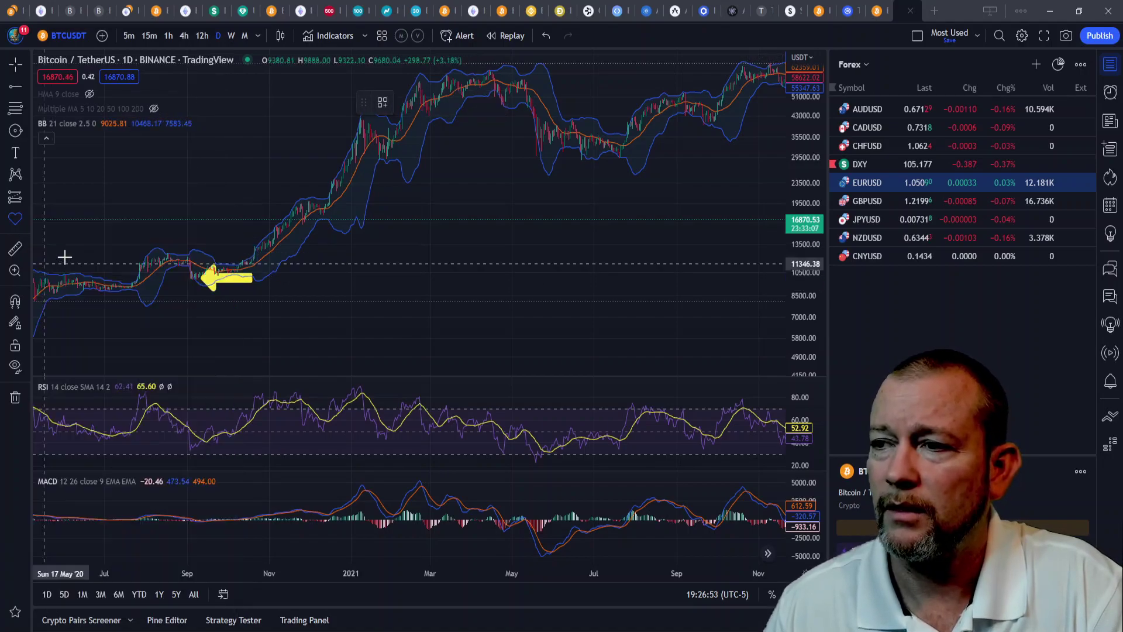
left_click(414, 153)
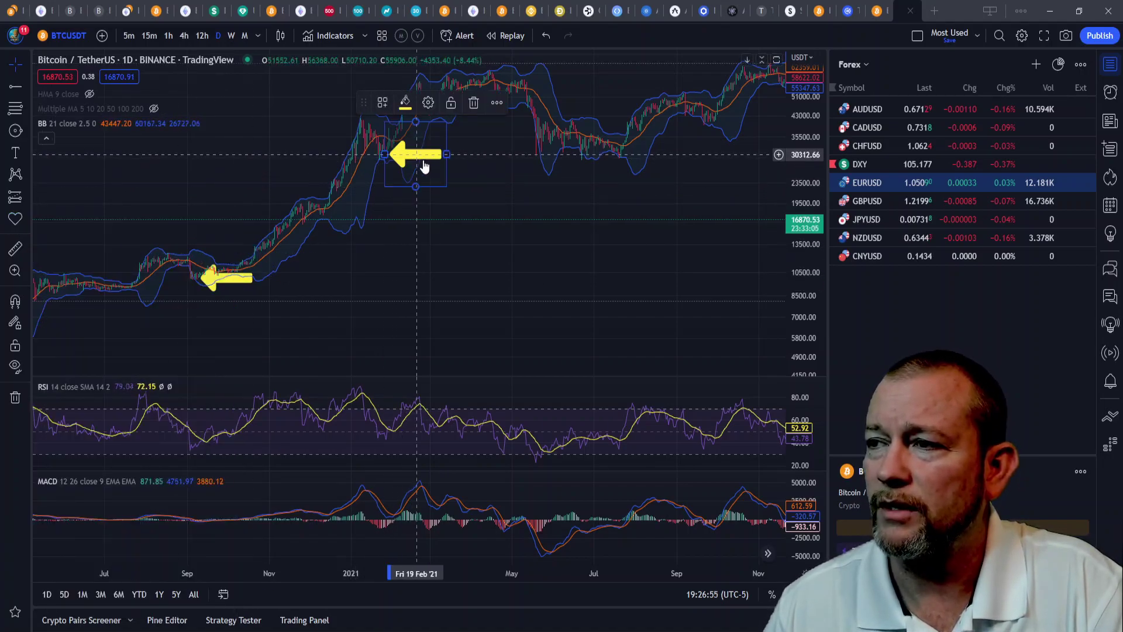
Place a left-pointing arrow icon beside the May 2021 drop and adjust it to about 48,460 on 17 May 2021.
left_click_drag(486, 193, 336, 193)
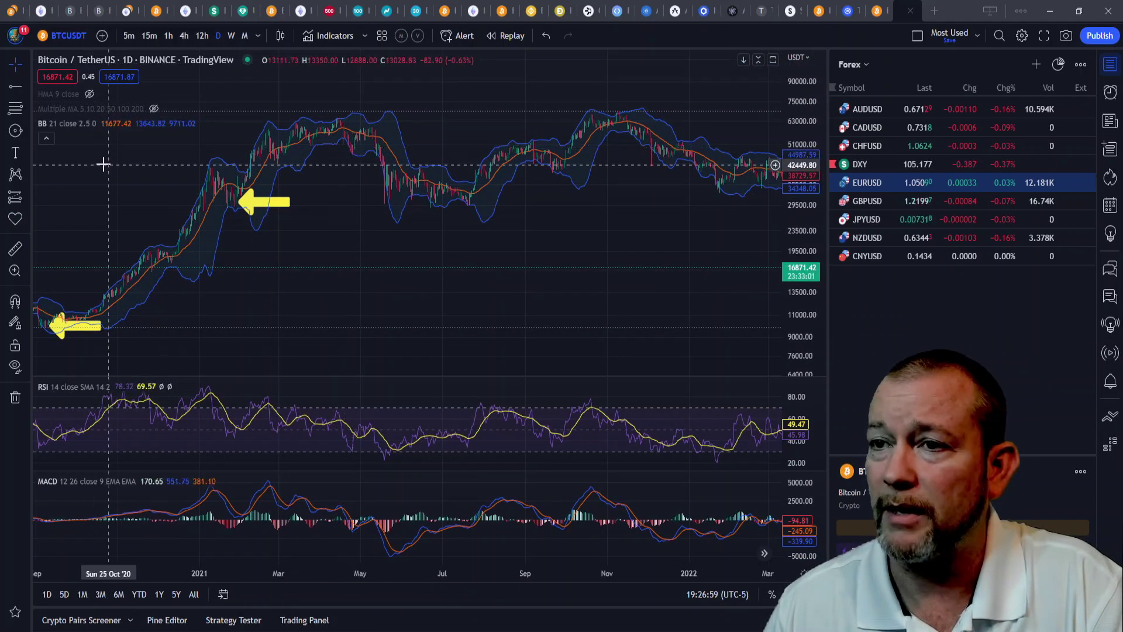
left_click(16, 220)
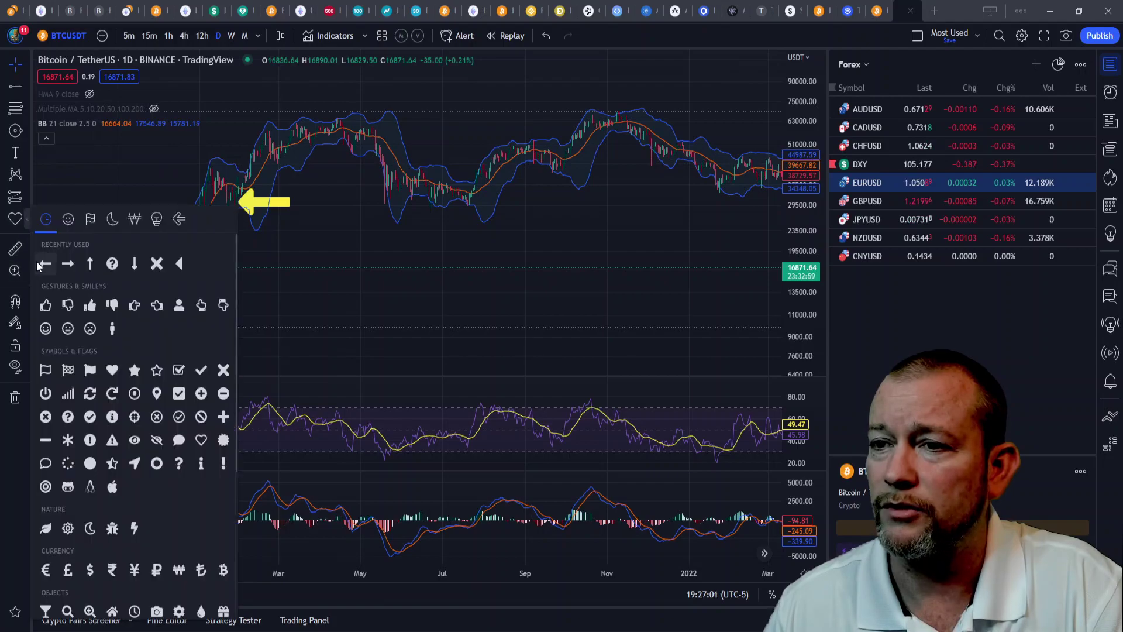
left_click(36, 261)
left_click(384, 153)
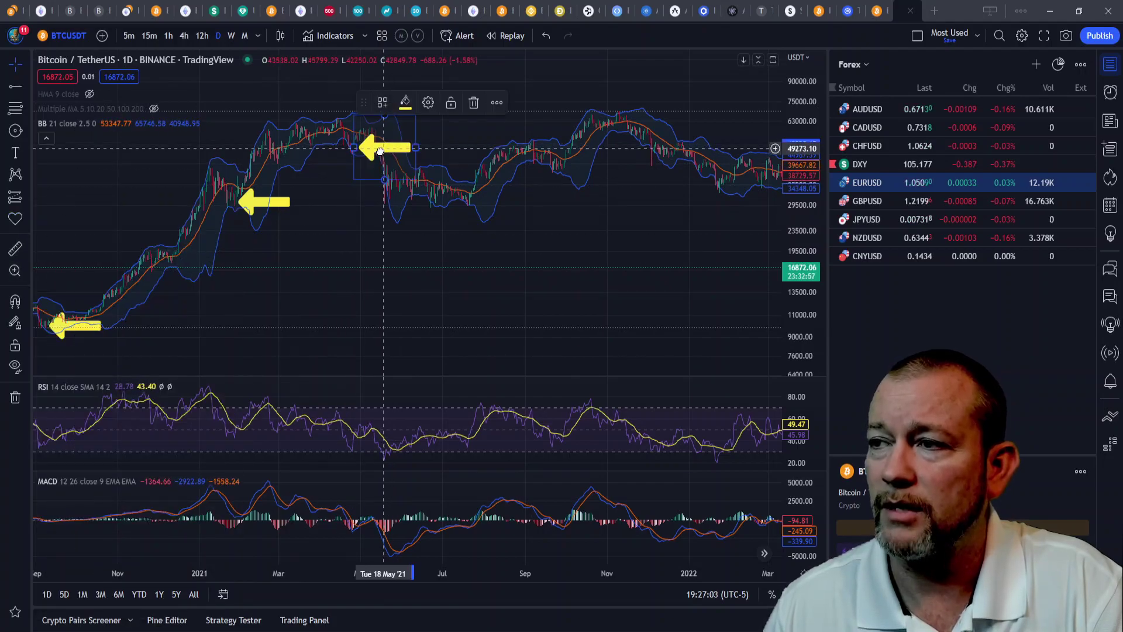
left_click_drag(380, 151, 377, 153)
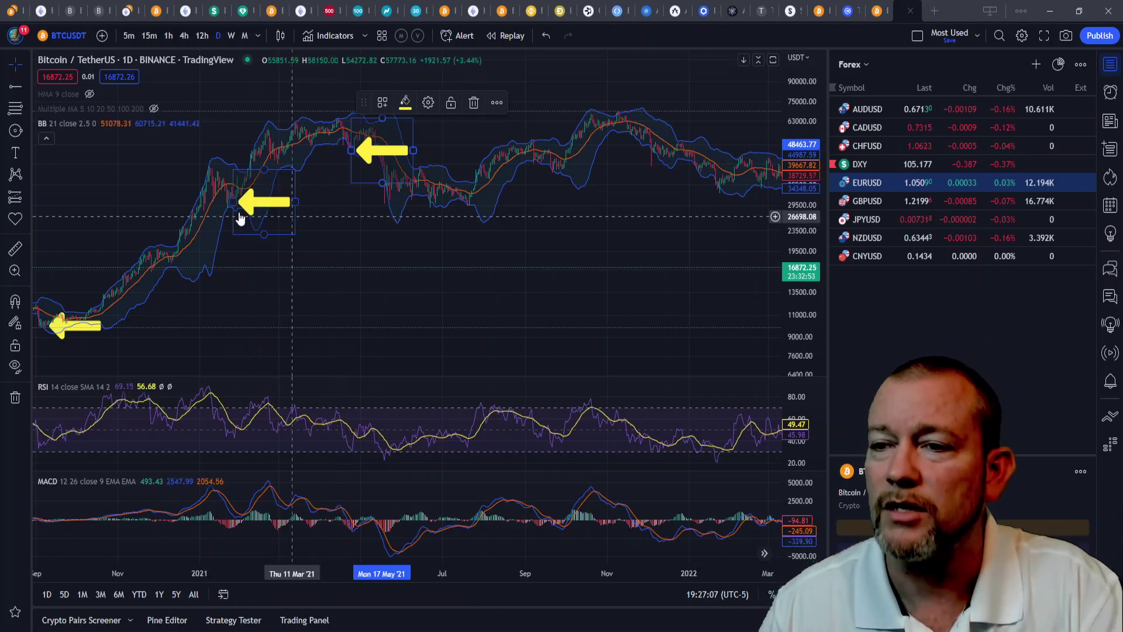
Remove all six drawings from the chart, keeping the indicators.
mouse_move(15, 408)
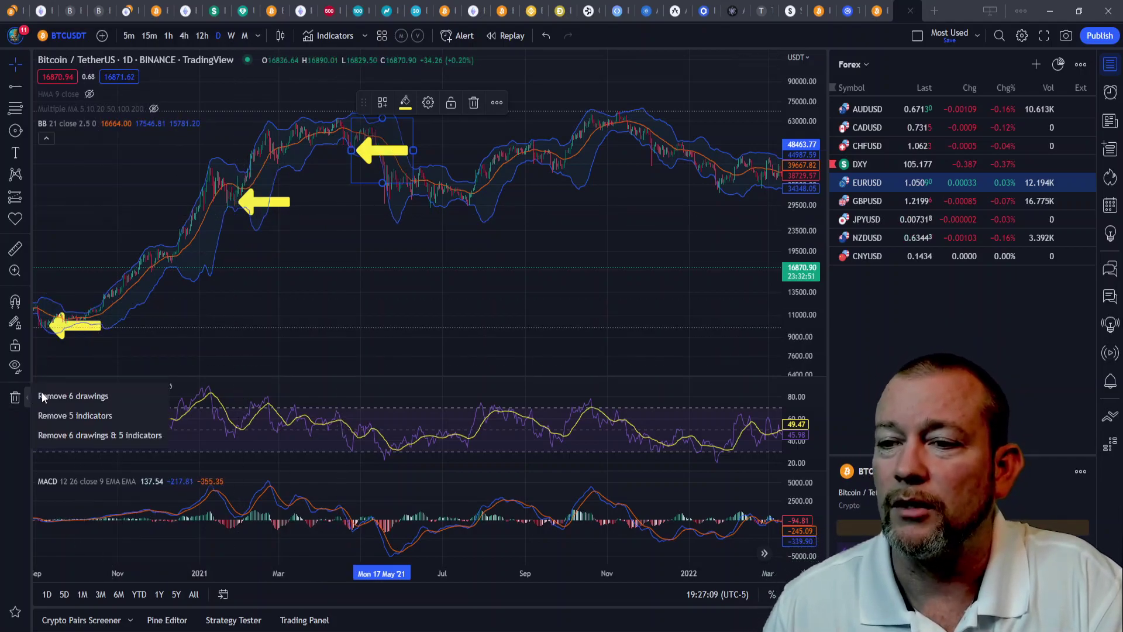
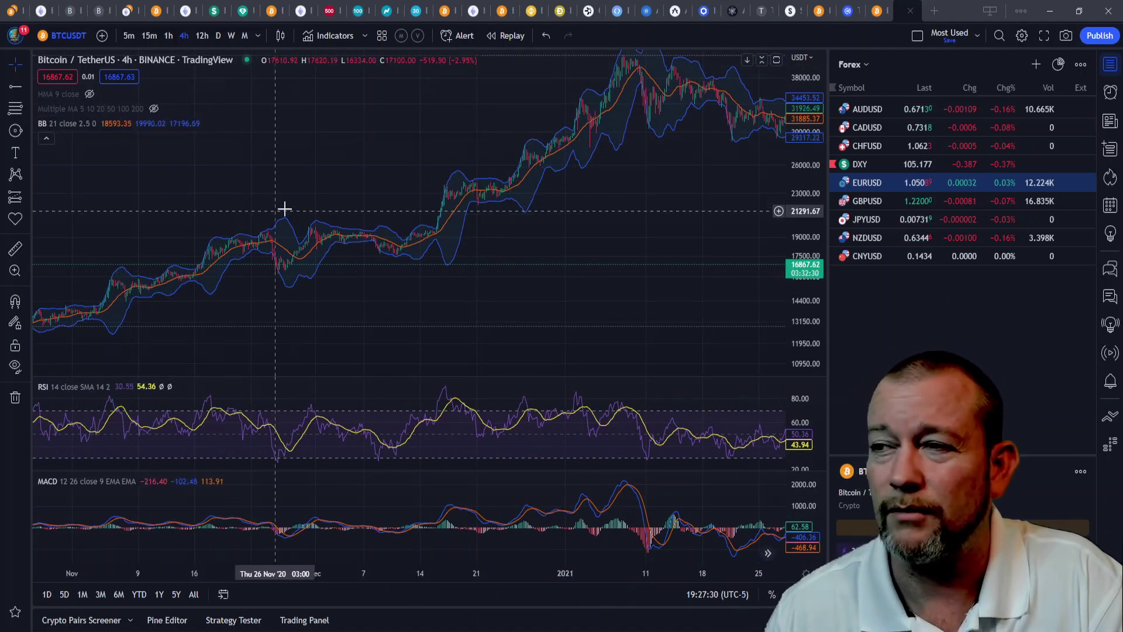
Examine the four-hour price action against the Bollinger Bands through the October to December 2020 uptrend.
left_click_drag(802, 286, 790, 182)
left_click_drag(418, 320, 530, 258)
scroll(456, 297, "up", 1)
scroll(455, 296, "up", 2)
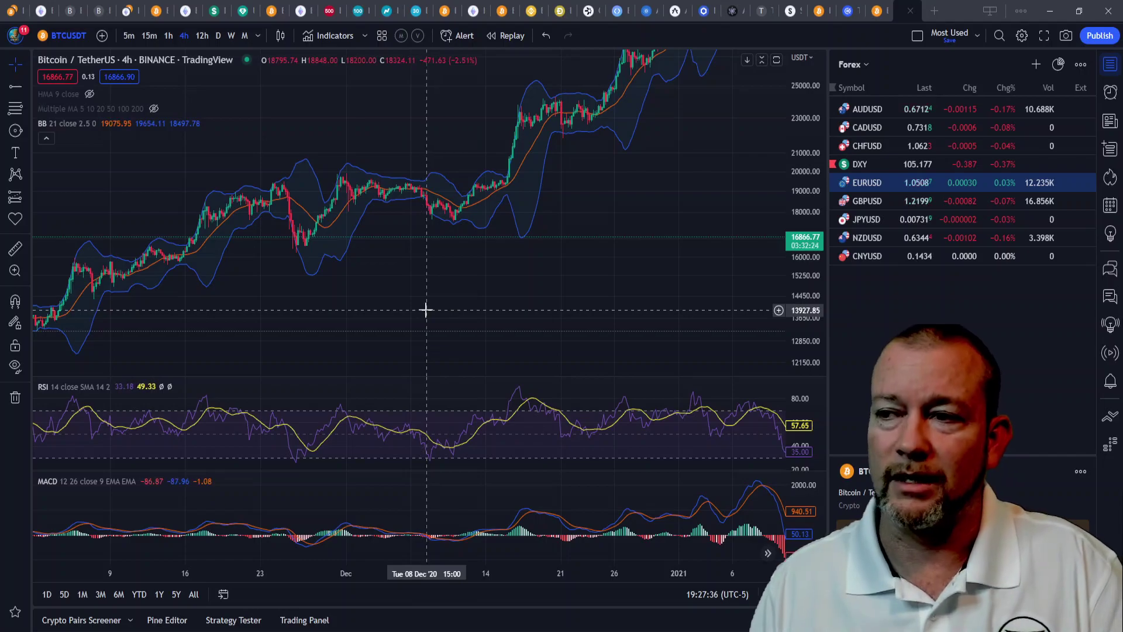
left_click_drag(278, 303, 463, 265)
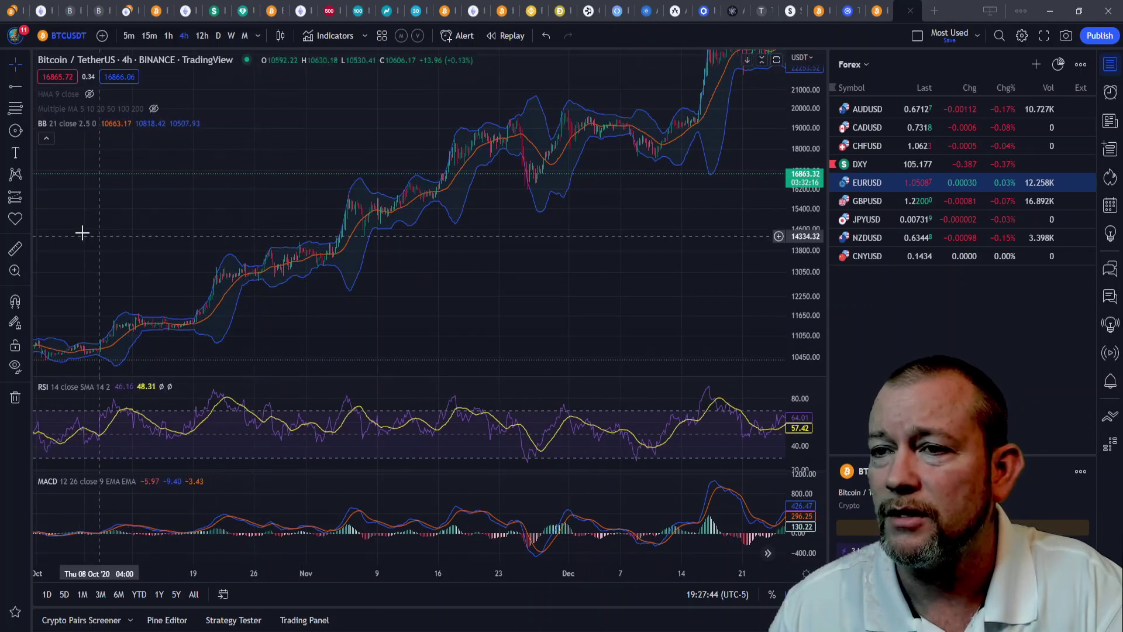
left_click_drag(451, 296, 519, 283)
left_click_drag(789, 310, 777, 140)
left_click_drag(583, 254, 690, 183)
scroll(566, 230, "up", 2)
scroll(566, 230, "up", 5)
left_click_drag(175, 275, 266, 276)
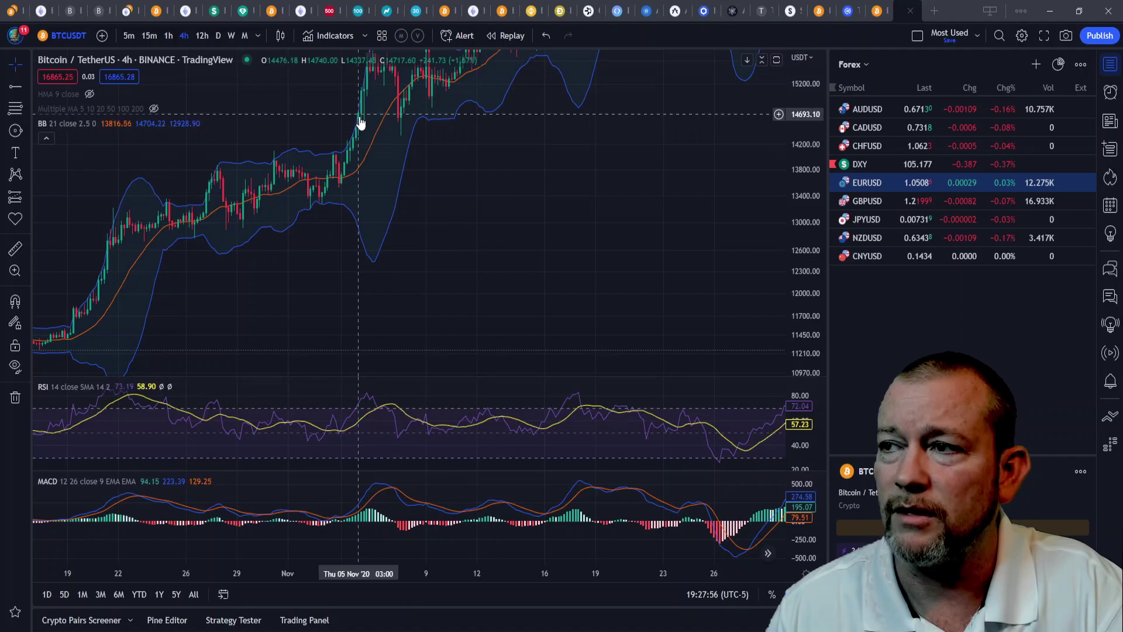
left_click_drag(444, 143, 196, 284)
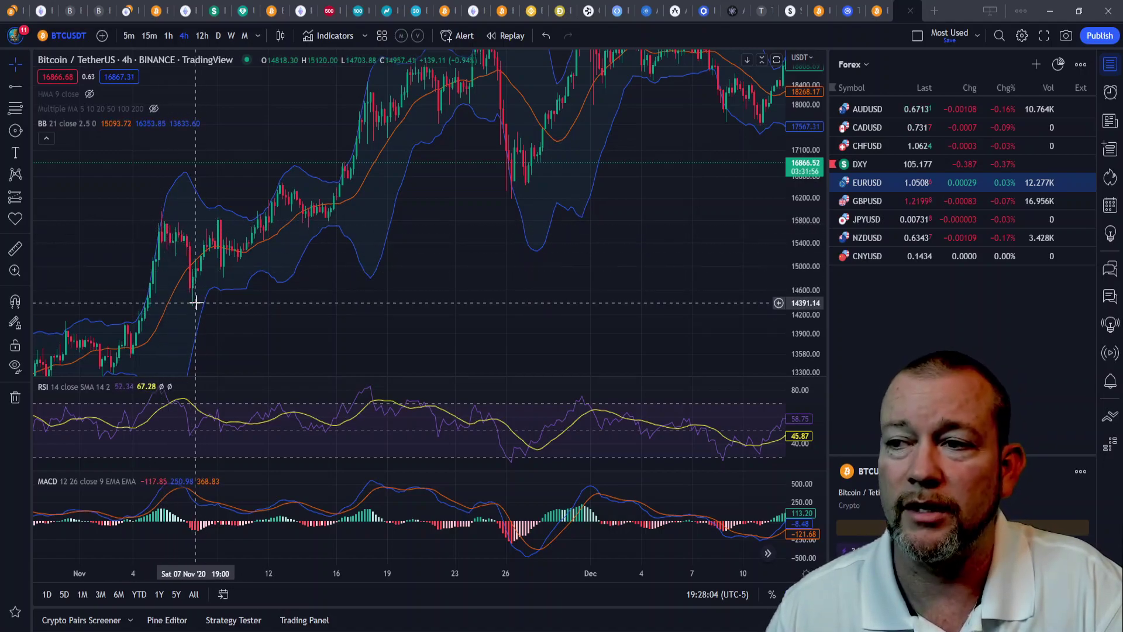
left_click_drag(405, 250, 320, 299)
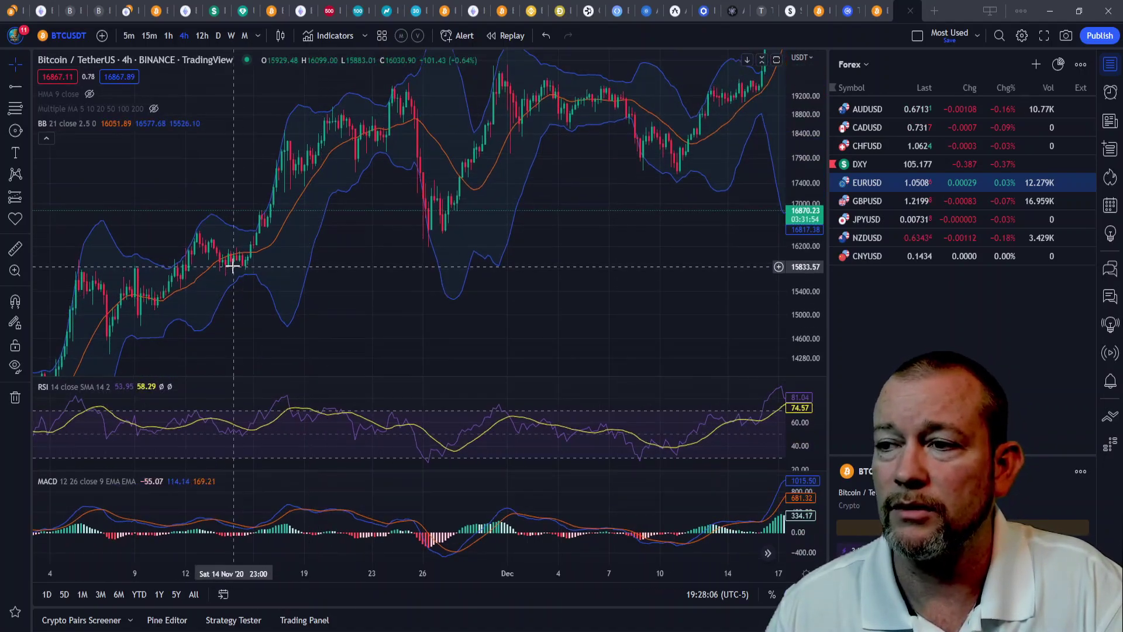
Set the Bollinger Bands' standard deviation to 2.
mouse_move(129, 101)
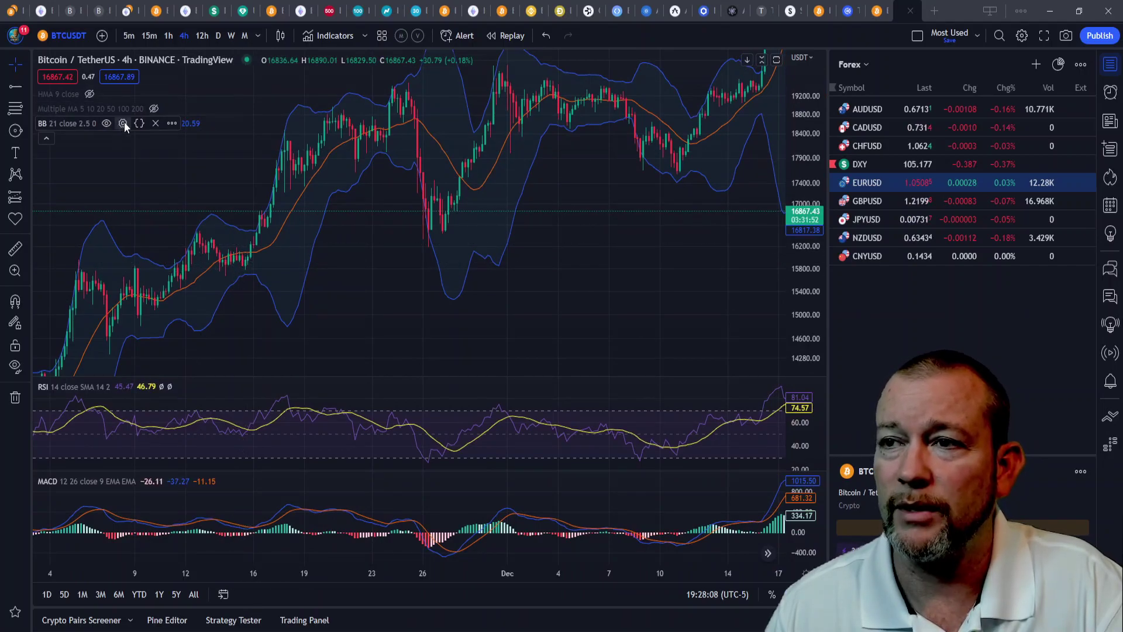
left_click(123, 124)
type("2")
left_click(616, 345)
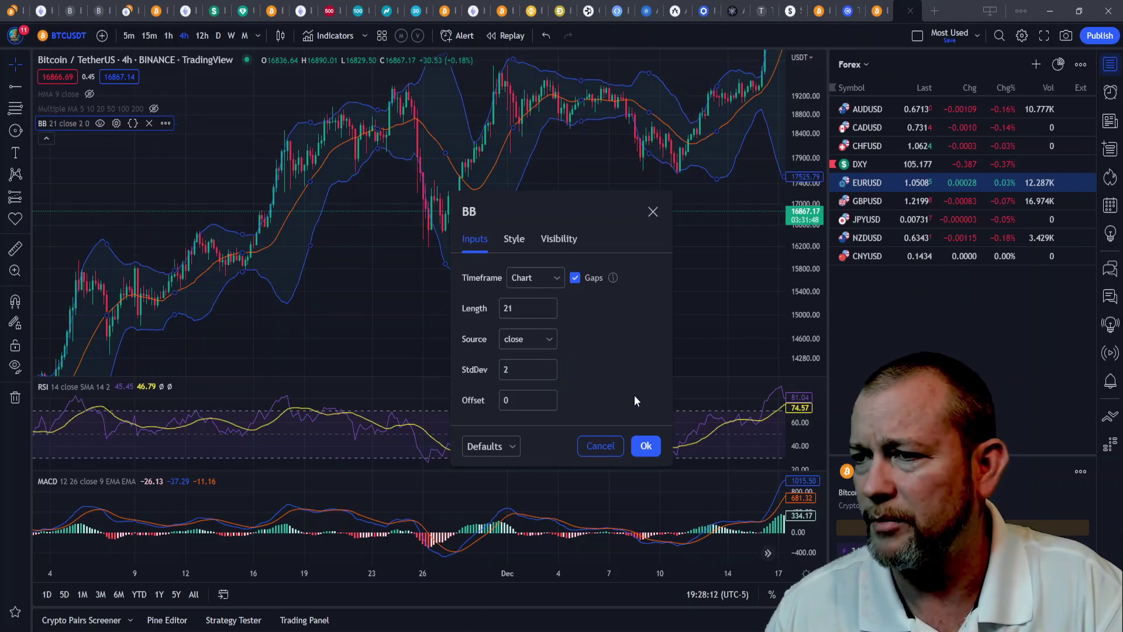
left_click(646, 446)
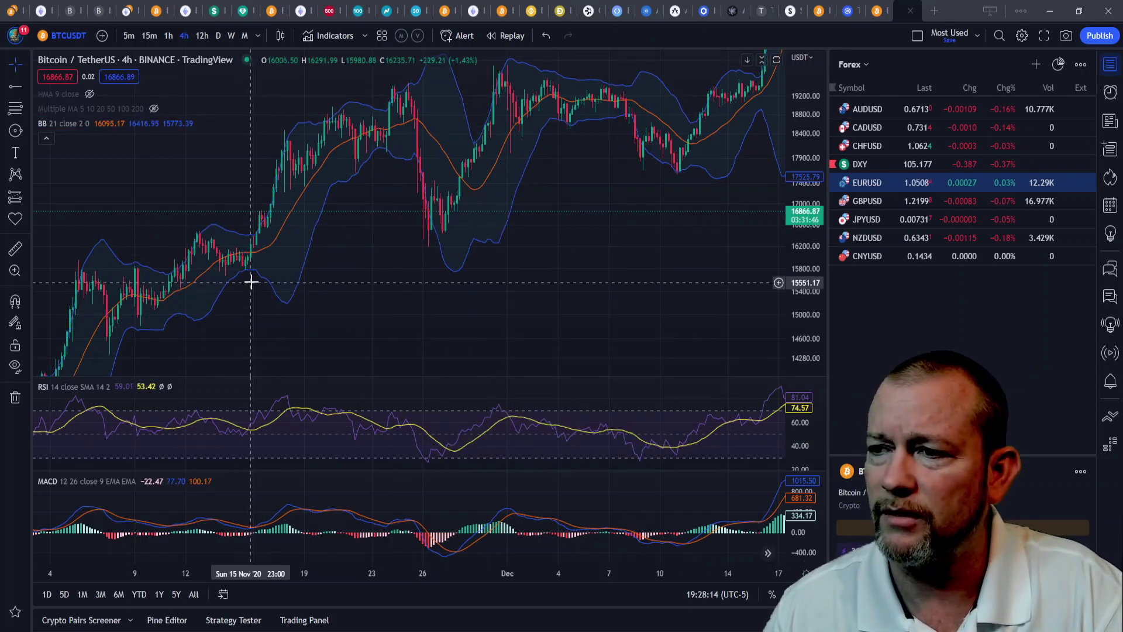
Place a left-pointing arrow icon beside the mid-November 2020 low at about 15,800.
left_click(17, 221)
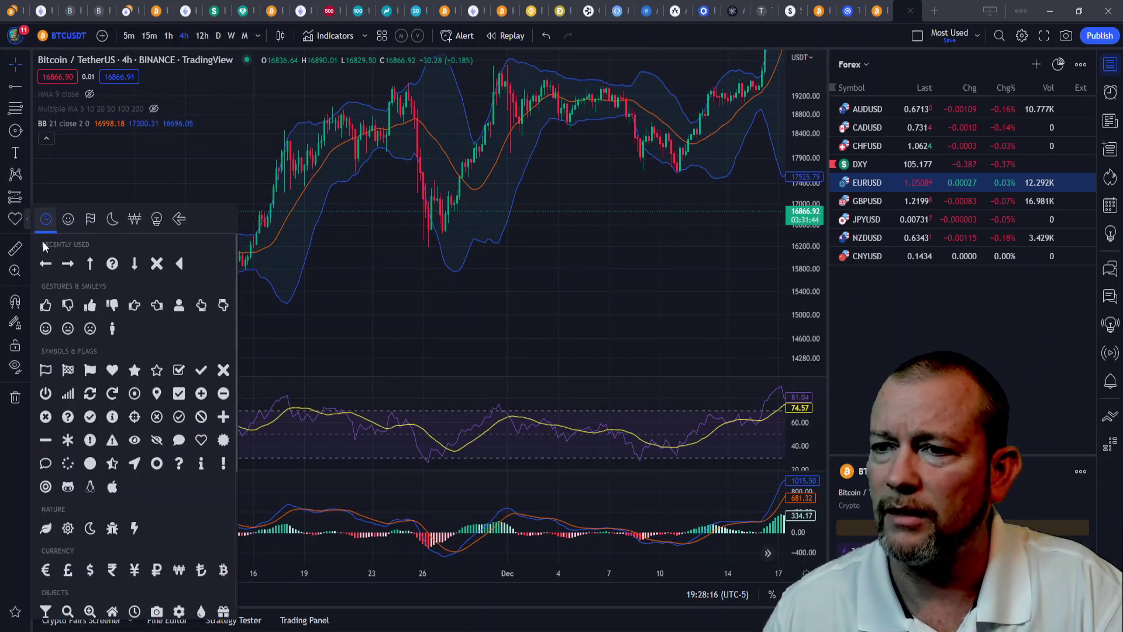
left_click(45, 263)
left_click(270, 269)
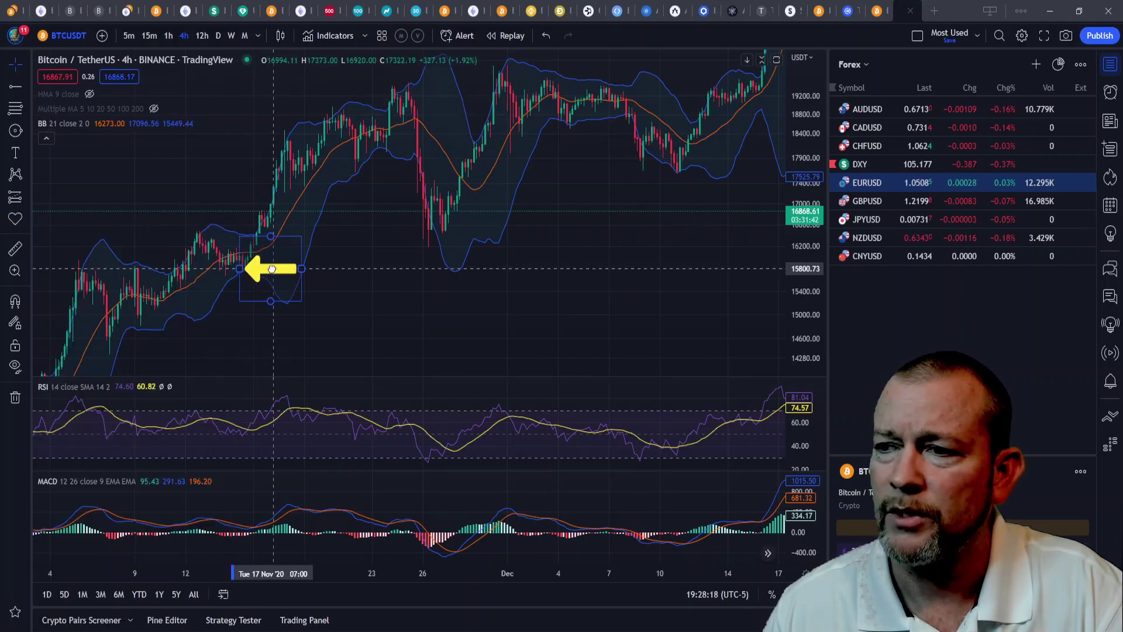
left_click_drag(273, 269, 279, 269)
left_click(351, 258)
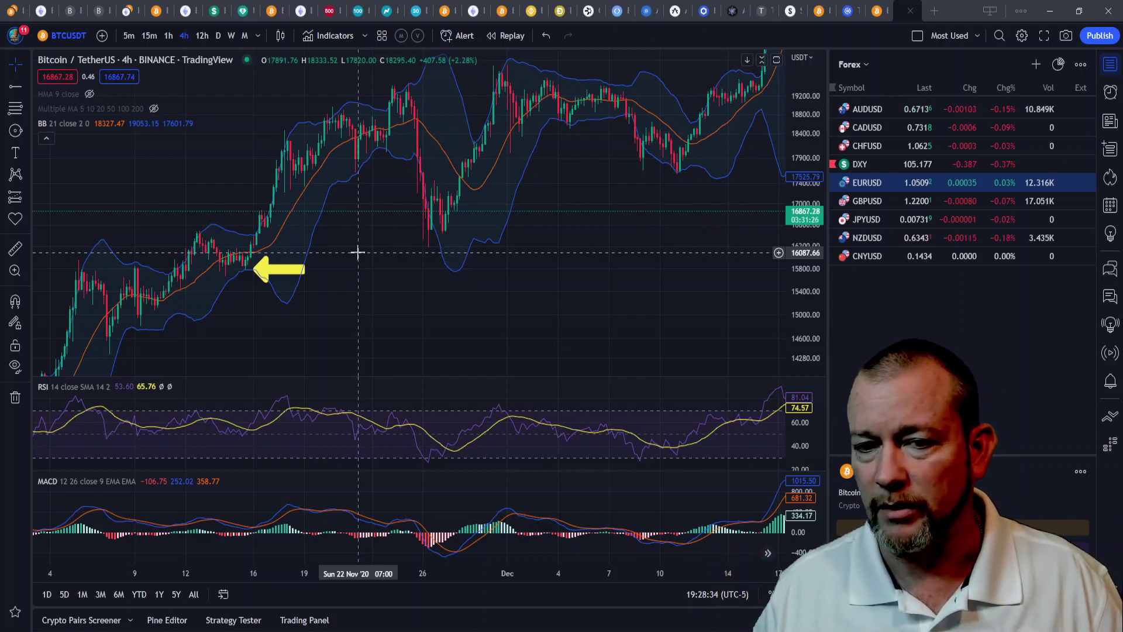
Review the four-hour chart forward in time from November 2020 to the June and July 2022 price action.
left_click_drag(371, 243, 366, 188)
left_click(288, 258)
mouse_move(289, 258)
left_mouse_down()
mouse_move(205, 281)
mouse_move(151, 317)
left_mouse_up()
left_click_drag(251, 325, 79, 329)
left_click_drag(571, 282, 160, 287)
left_click_drag(579, 219, 251, 254)
left_click_drag(567, 265, 31, 268)
left_click_drag(643, 265, 144, 277)
left_click_drag(687, 216, 333, 308)
left_click_drag(666, 283, 569, 241)
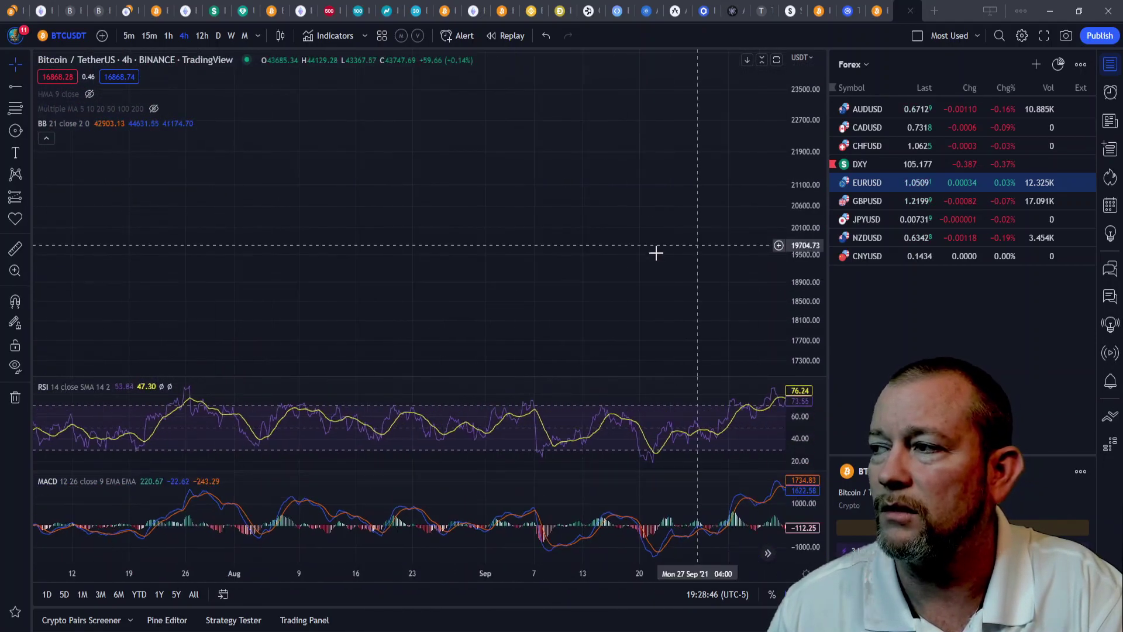
left_click_drag(679, 236, 526, 231)
left_click_drag(700, 238, 501, 238)
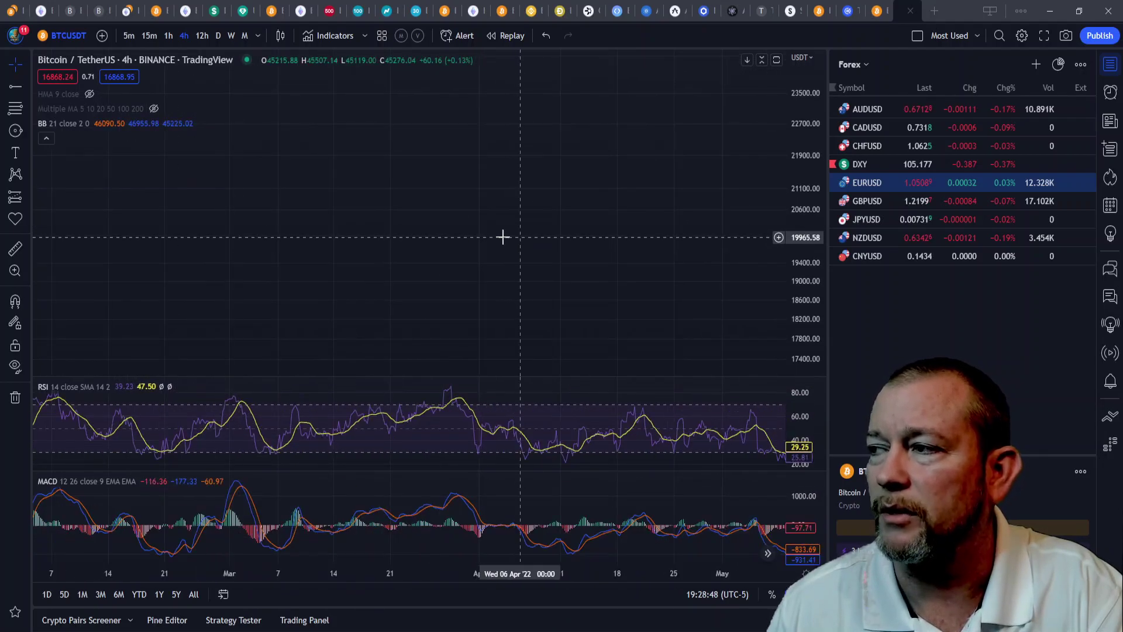
left_click_drag(704, 249, 309, 273)
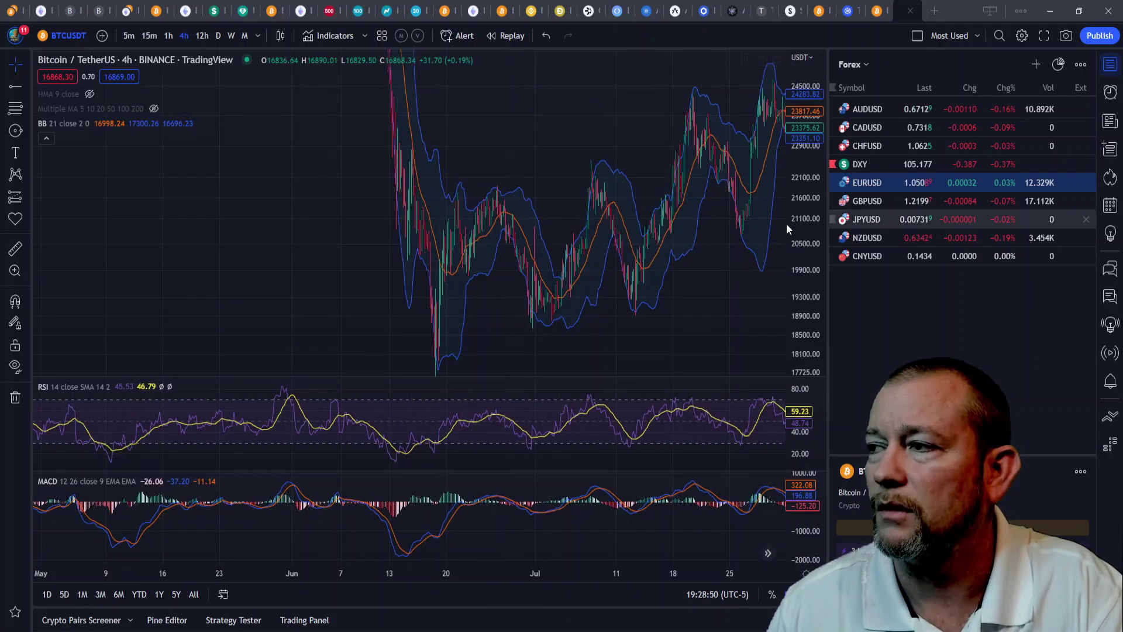
Examine the March to May 2022 decline against the Bollinger Bands with the price scale refitted.
left_click_drag(542, 142, 665, 268)
double_click(804, 116)
scroll(620, 257, "down", 3)
left_click_drag(484, 182, 682, 274)
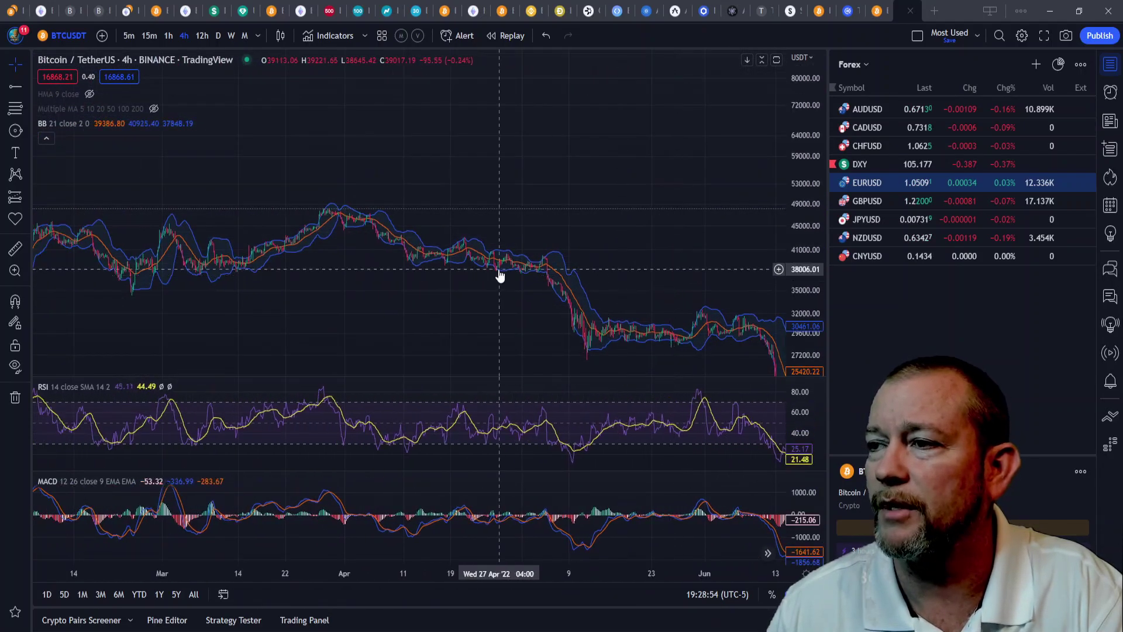
scroll(499, 271, "up", 3)
left_click_drag(795, 291, 797, 170)
left_click_drag(469, 211, 690, 150)
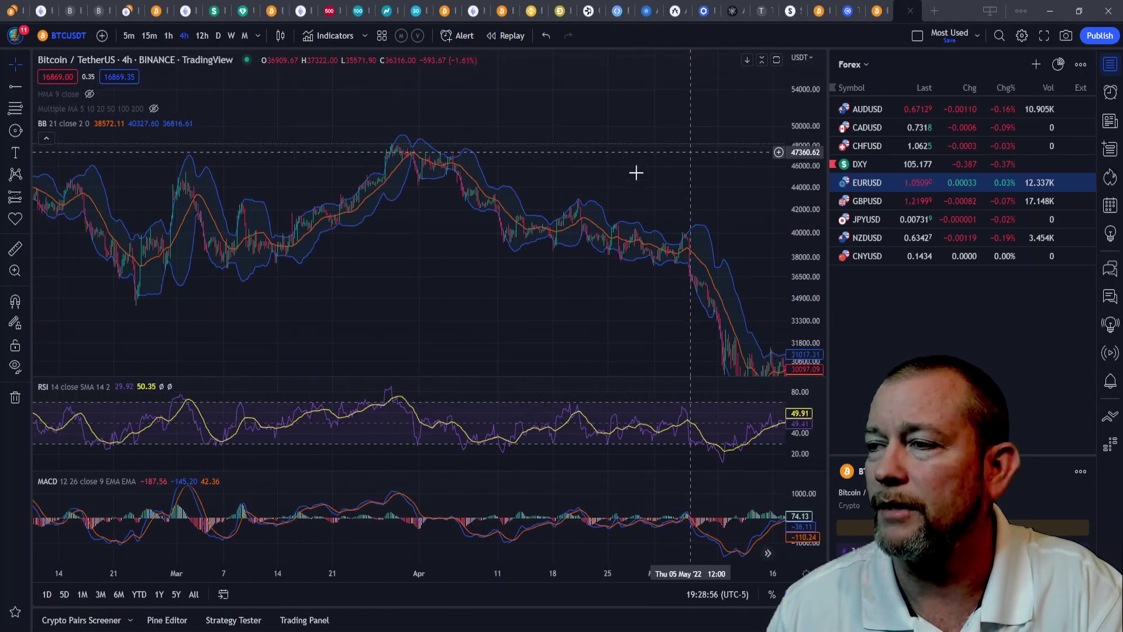
scroll(707, 205, "up", 4)
left_click_drag(795, 261, 795, 136)
left_click_drag(469, 144, 425, 163)
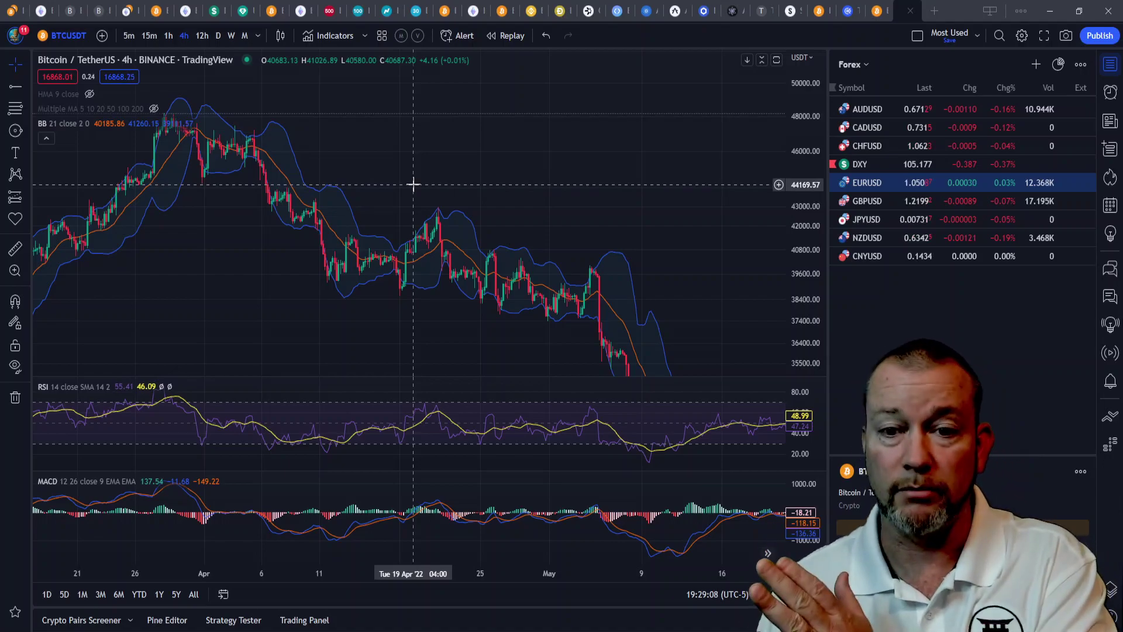
Place a left-pointing arrow icon beside the early May 2022 peak at about 39,700, just before the sharp drop.
left_click_drag(392, 179, 435, 180)
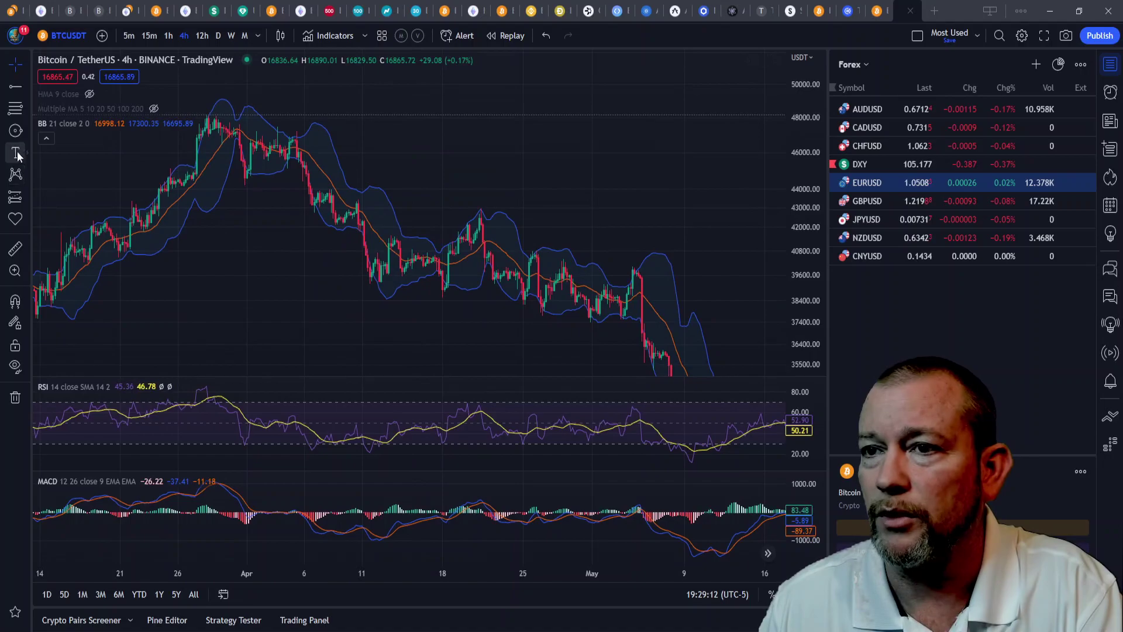
left_click(15, 222)
left_click(55, 262)
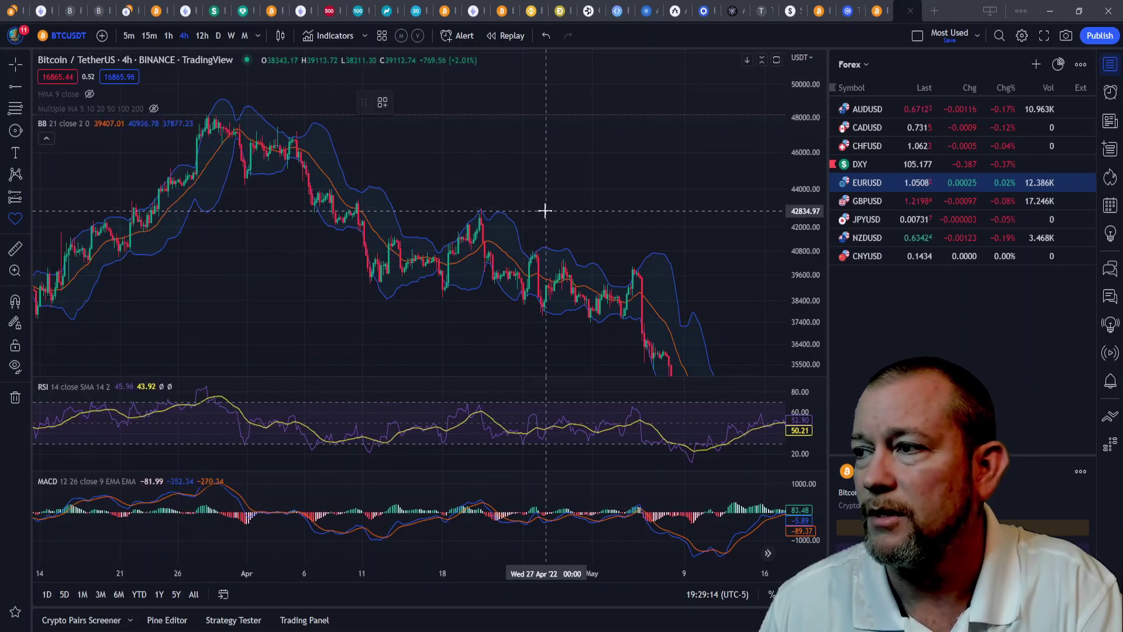
left_click(529, 218)
left_click_drag(597, 223, 557, 150)
mouse_move(495, 176)
left_mouse_down()
mouse_move(544, 201)
mouse_move(519, 150)
mouse_move(457, 155)
mouse_move(513, 183)
left_mouse_up()
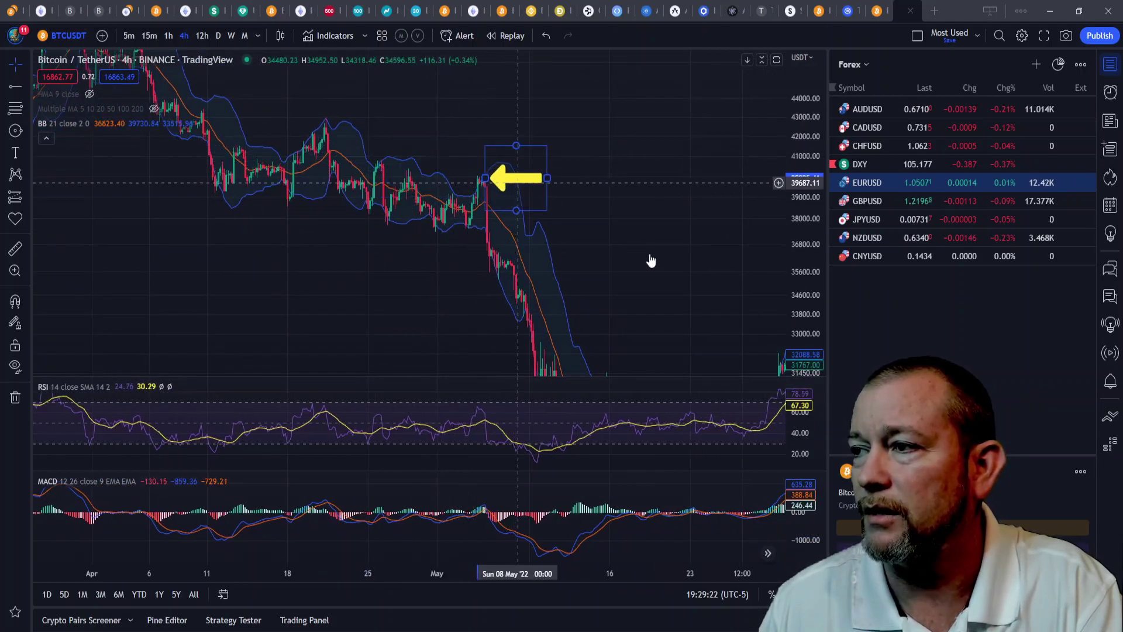
Move the arrow icon above the late May 2022 consolidation, at about 35,000.
left_click_drag(637, 245, 526, 117)
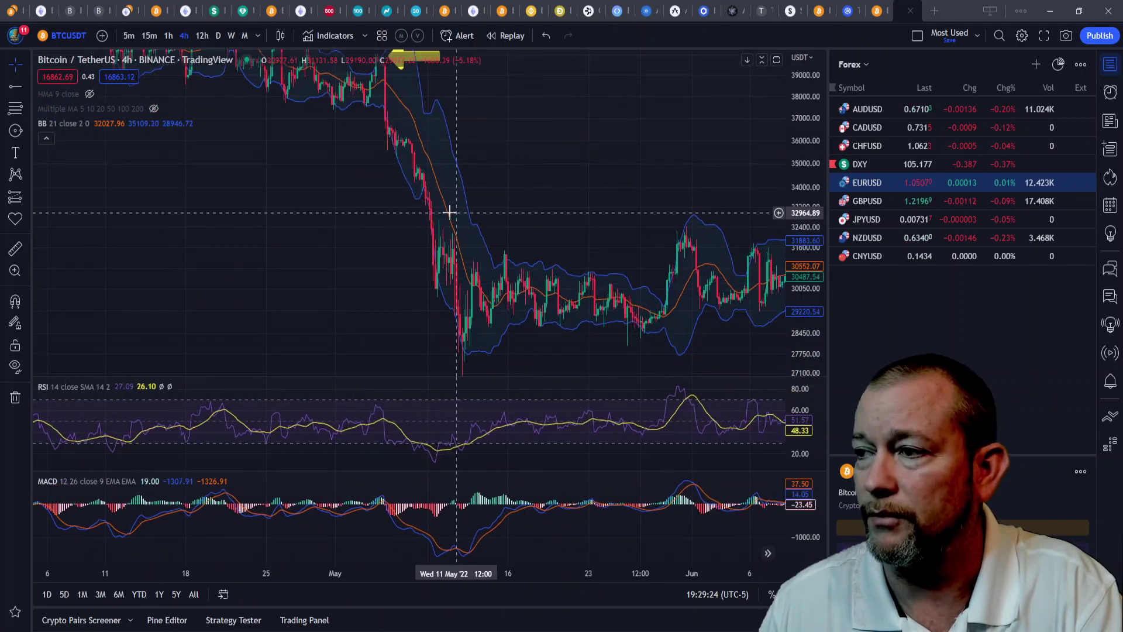
left_click_drag(508, 230, 437, 220)
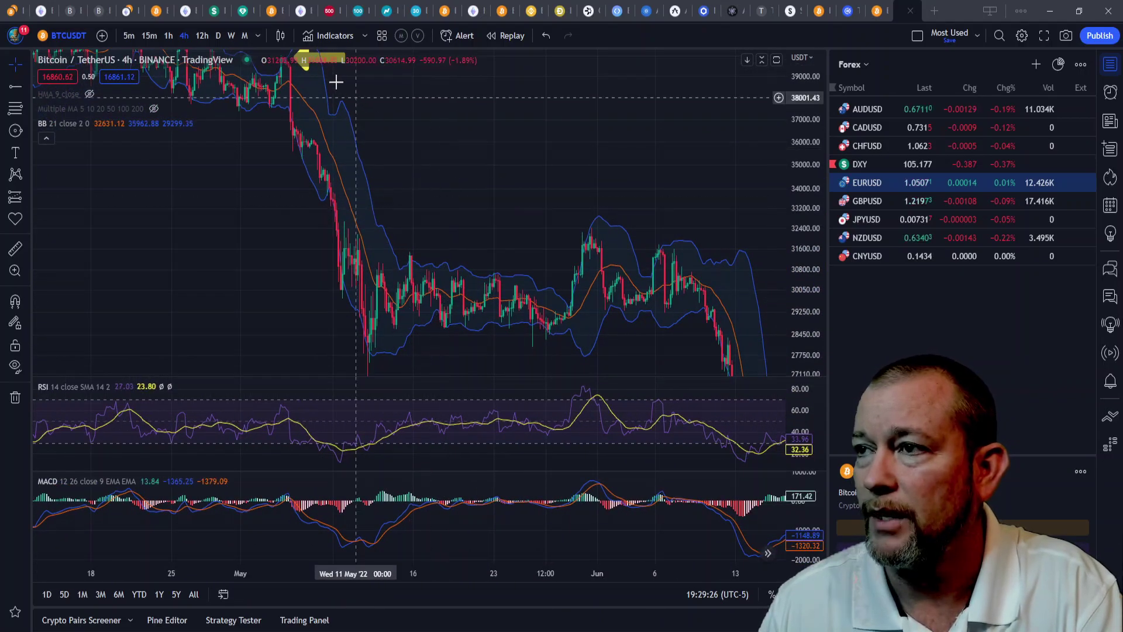
mouse_move(337, 86)
left_mouse_down()
mouse_move(443, 183)
mouse_move(524, 193)
left_mouse_up()
left_click_drag(520, 250, 492, 183)
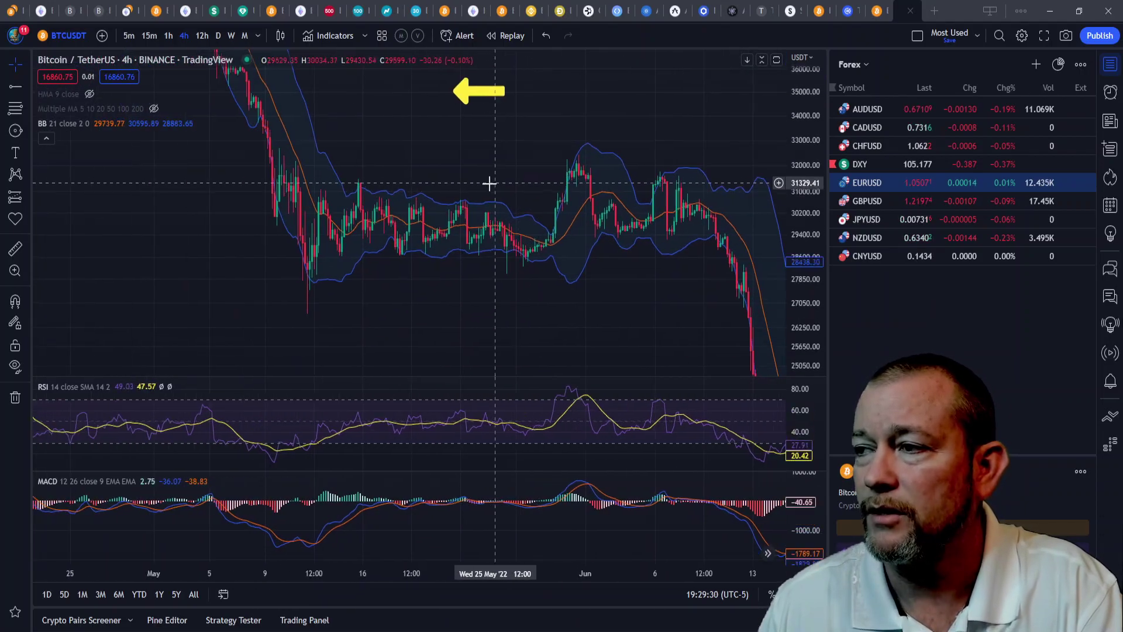
scroll(585, 202, "up", 2)
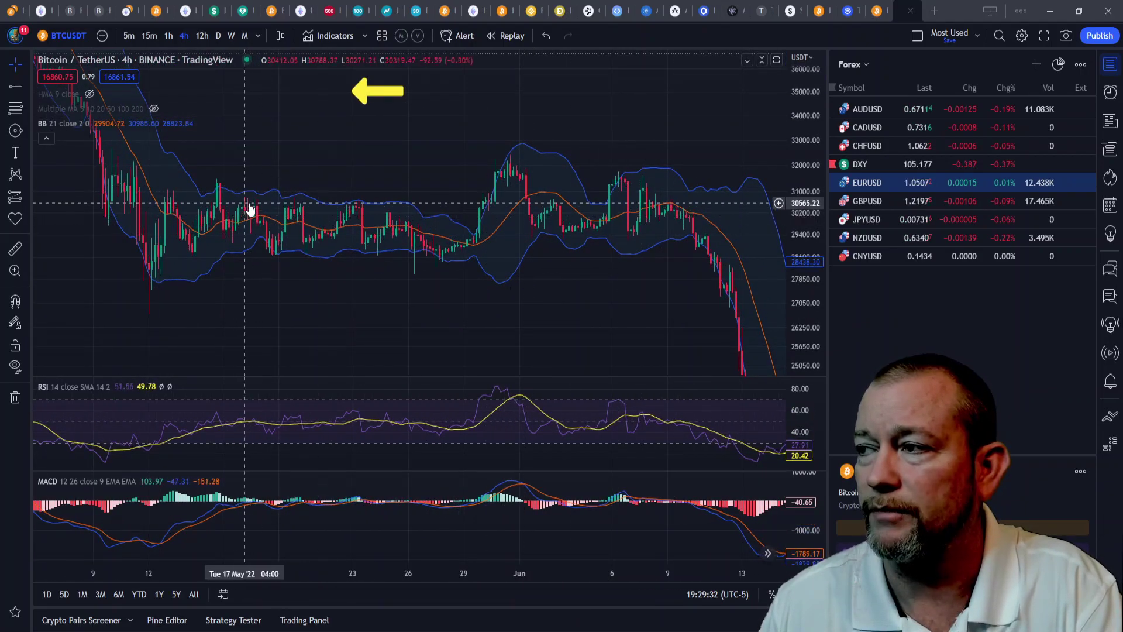
Draw two horizontal rays bounding the May 2022 consolidation, at 30,519.51 and 28,681.60, starting around 12–13 May.
left_click(16, 218)
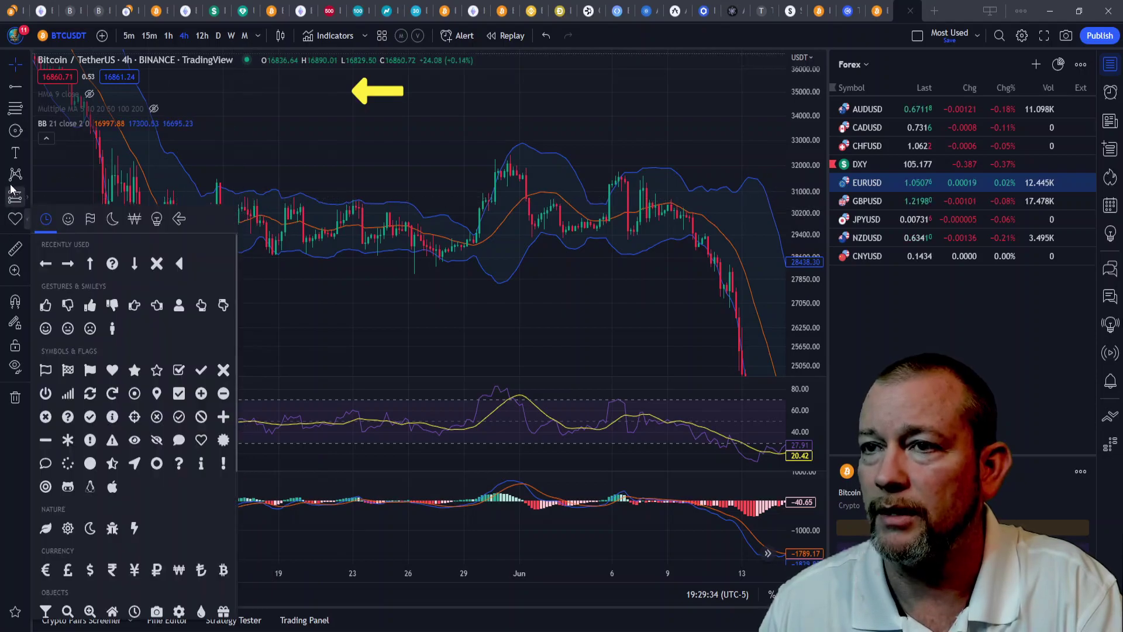
left_click(17, 114)
left_click(73, 258)
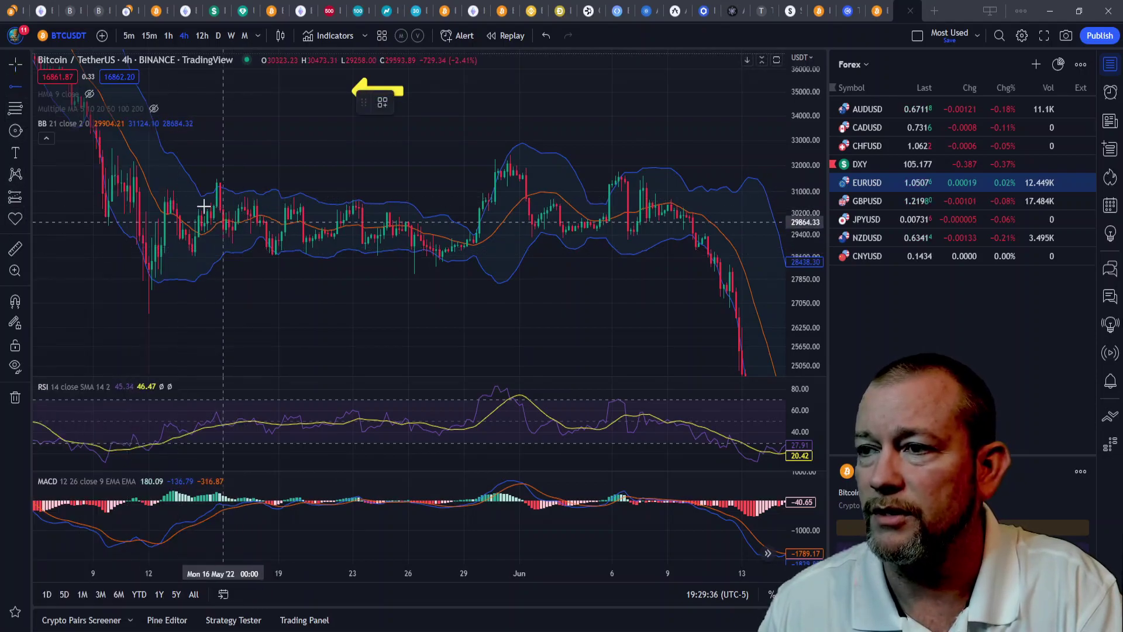
left_click(167, 204)
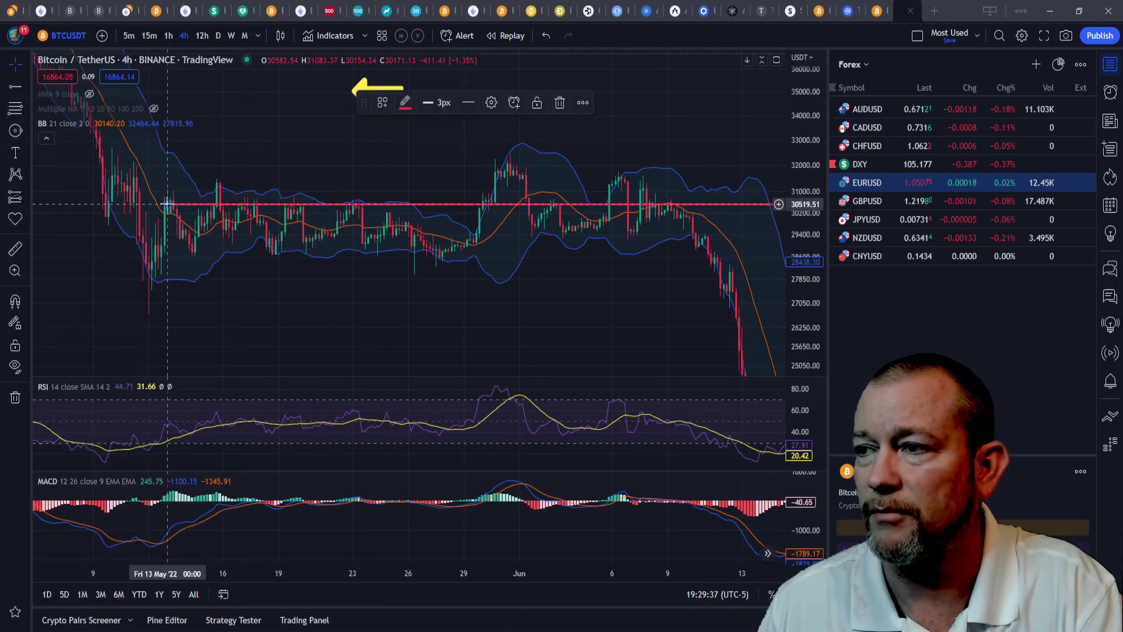
left_click(22, 88)
left_click(160, 255)
Move the arrow icon just below the 26 May 2022 low, under the lower ray.
mouse_move(316, 318)
left_mouse_down()
mouse_move(294, 311)
mouse_move(325, 331)
left_mouse_up()
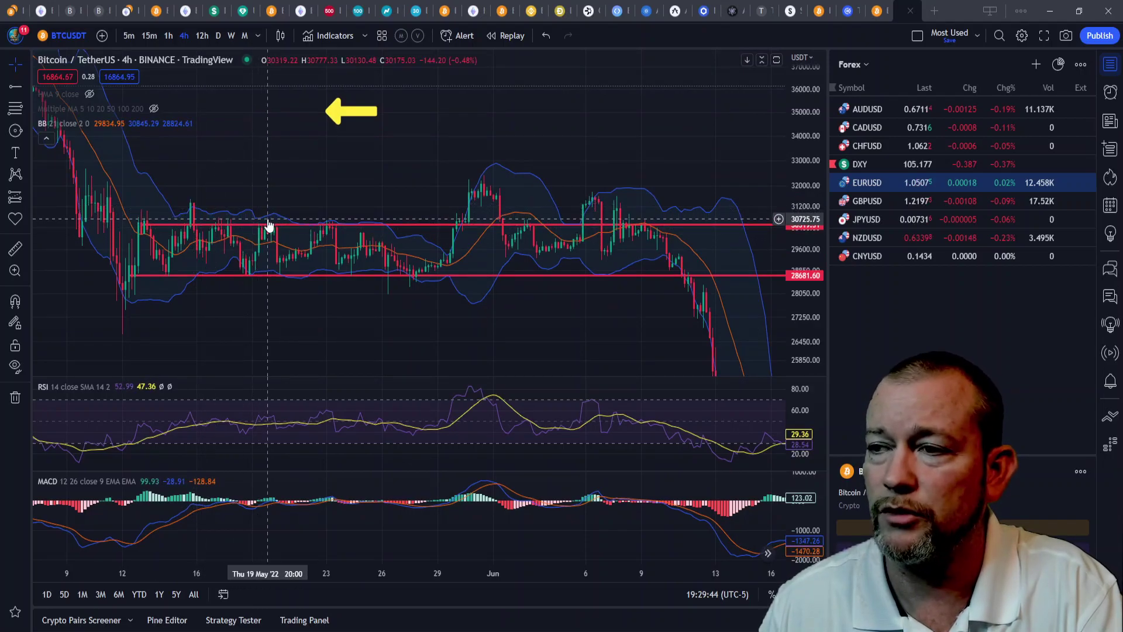
left_click_drag(338, 111, 321, 285)
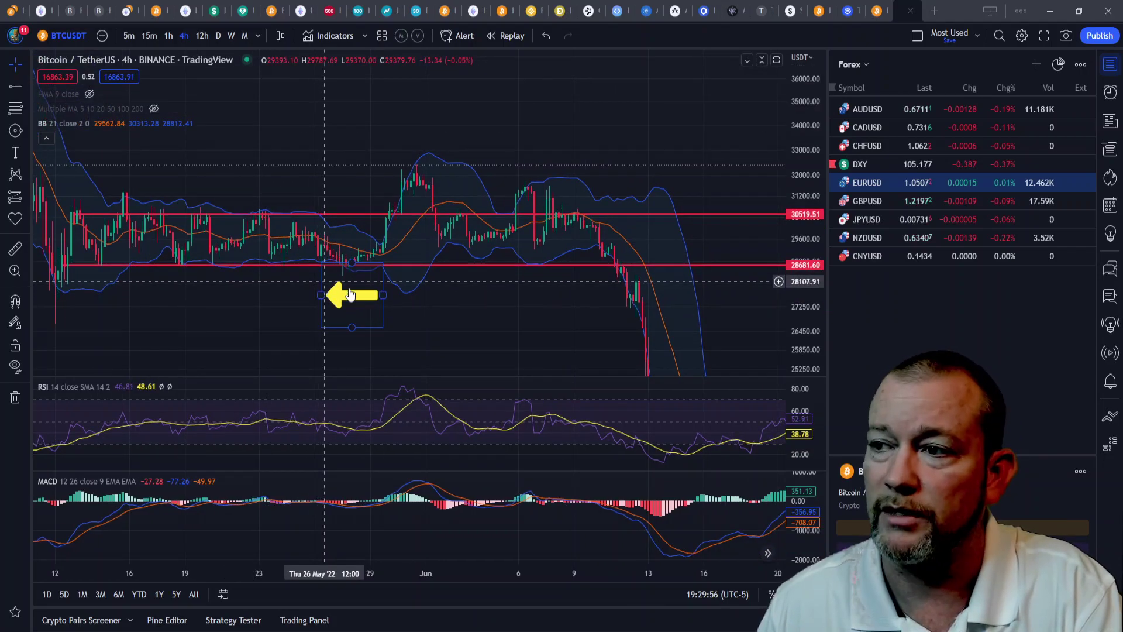
Examine price against the Bollinger Bands from the June 2022 breakdown below the range through October 2022.
left_click_drag(524, 298, 263, 243)
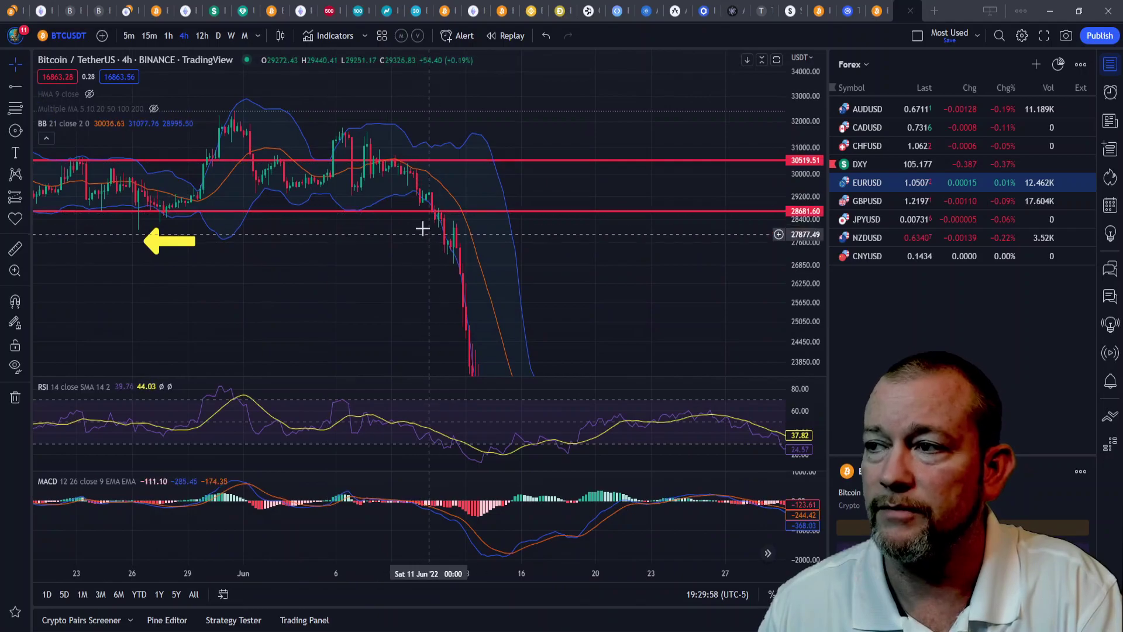
left_click_drag(362, 238, 338, 250)
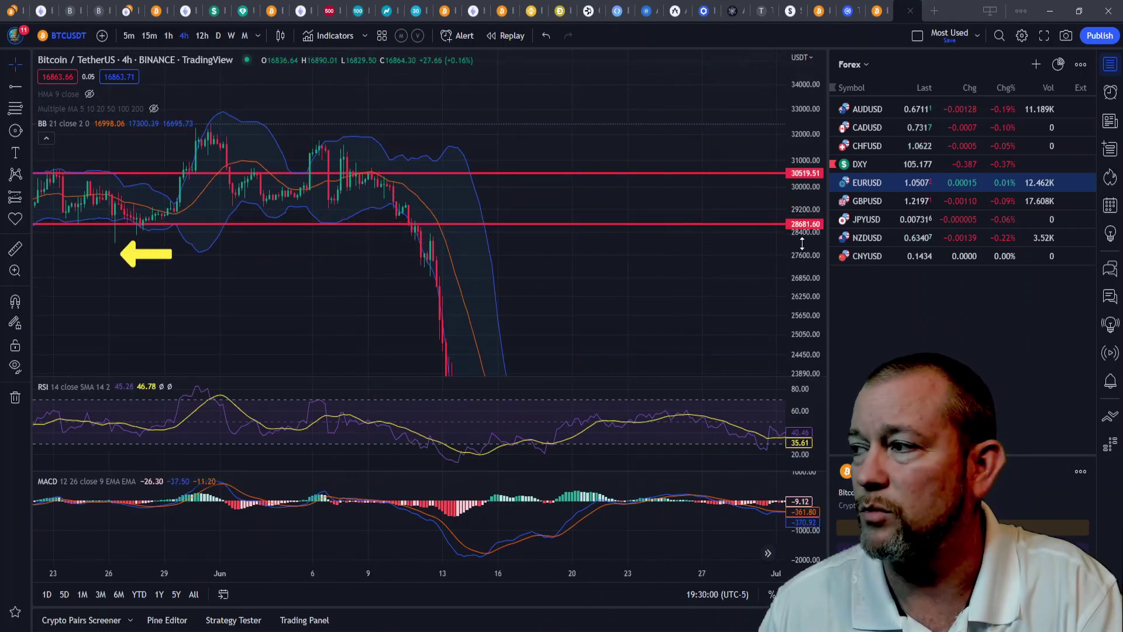
left_click_drag(802, 242, 801, 95)
scroll(644, 181, "down", 3)
left_click_drag(656, 183, 632, 191)
left_click_drag(791, 138, 797, 244)
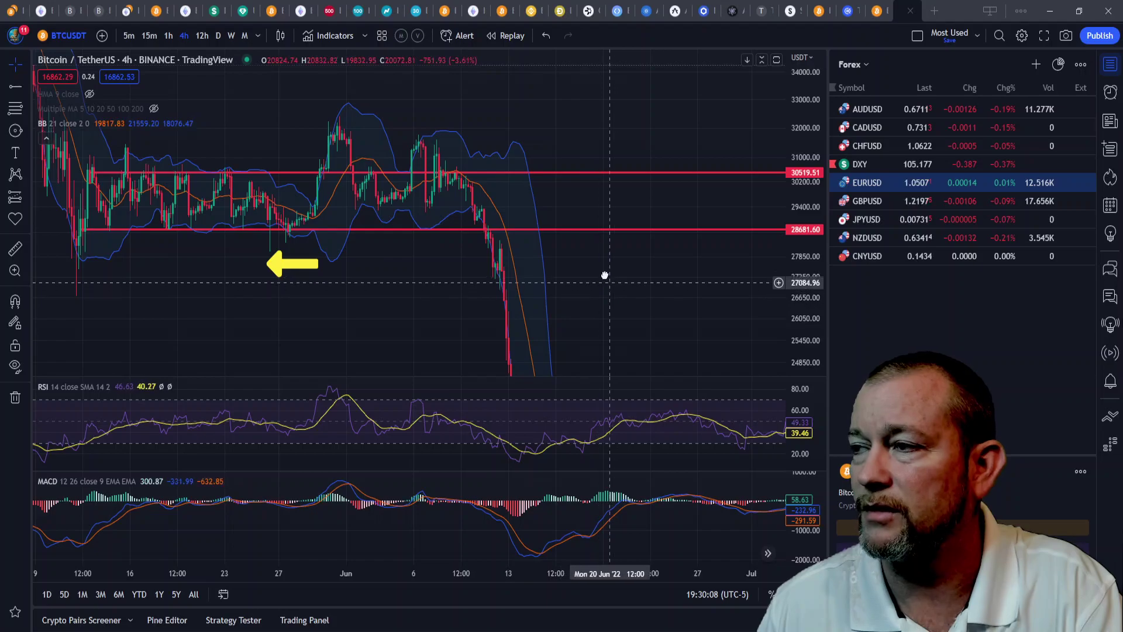
left_click_drag(611, 285, 591, 235)
left_click_drag(792, 119, 789, 256)
left_click_drag(624, 255, 529, 168)
scroll(524, 182, "down", 2)
left_click_drag(619, 172, 600, 170)
left_click_drag(796, 125, 797, 229)
left_click_drag(664, 188, 525, 189)
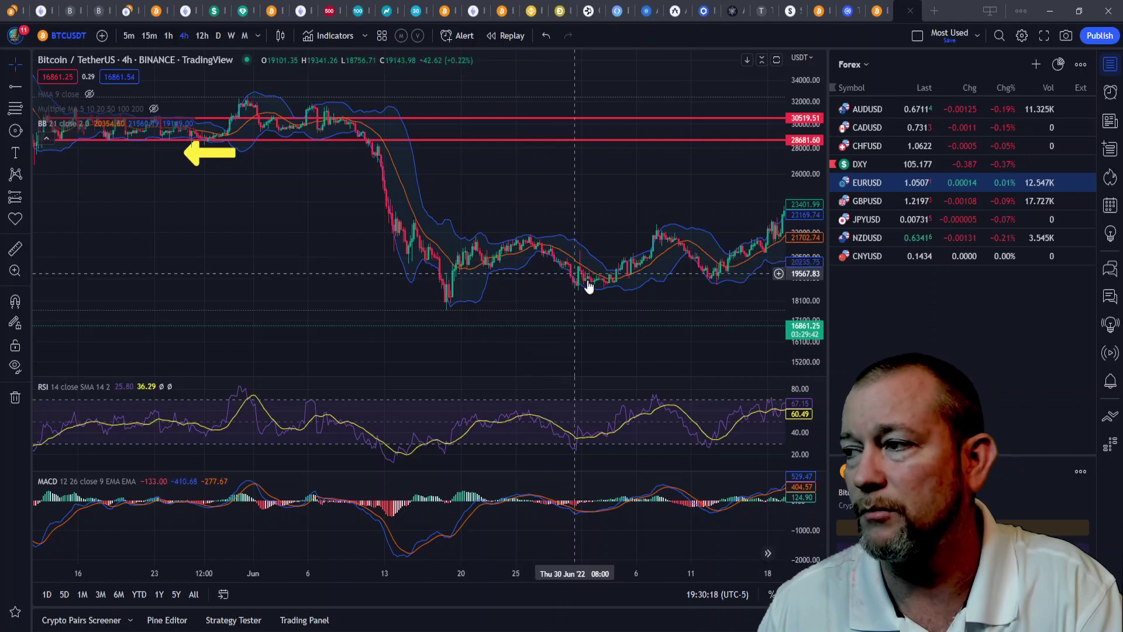
left_click_drag(714, 205, 378, 246)
left_click_drag(630, 282, 509, 211)
left_click_drag(567, 241, 463, 258)
left_click_drag(661, 241, 363, 209)
scroll(608, 203, "down", 5)
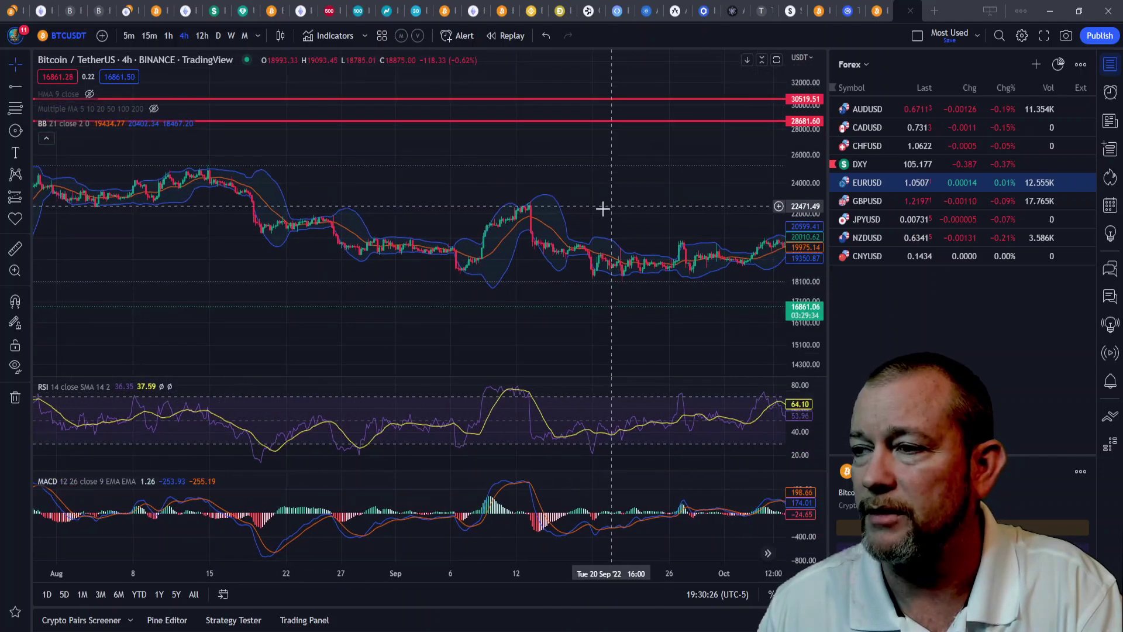
left_click_drag(606, 196, 378, 204)
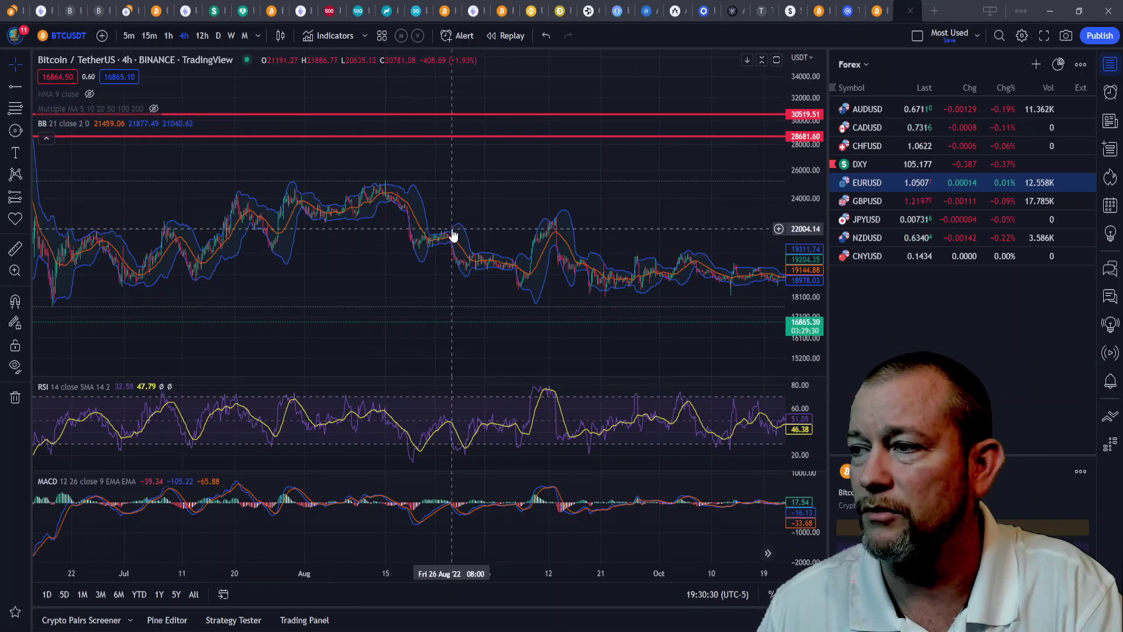
Examine price against the Bollinger Bands from October 2022 up to the latest four-hour candles around 7 December 2022.
mouse_move(580, 221)
left_mouse_down()
mouse_move(560, 259)
mouse_move(409, 208)
left_mouse_up()
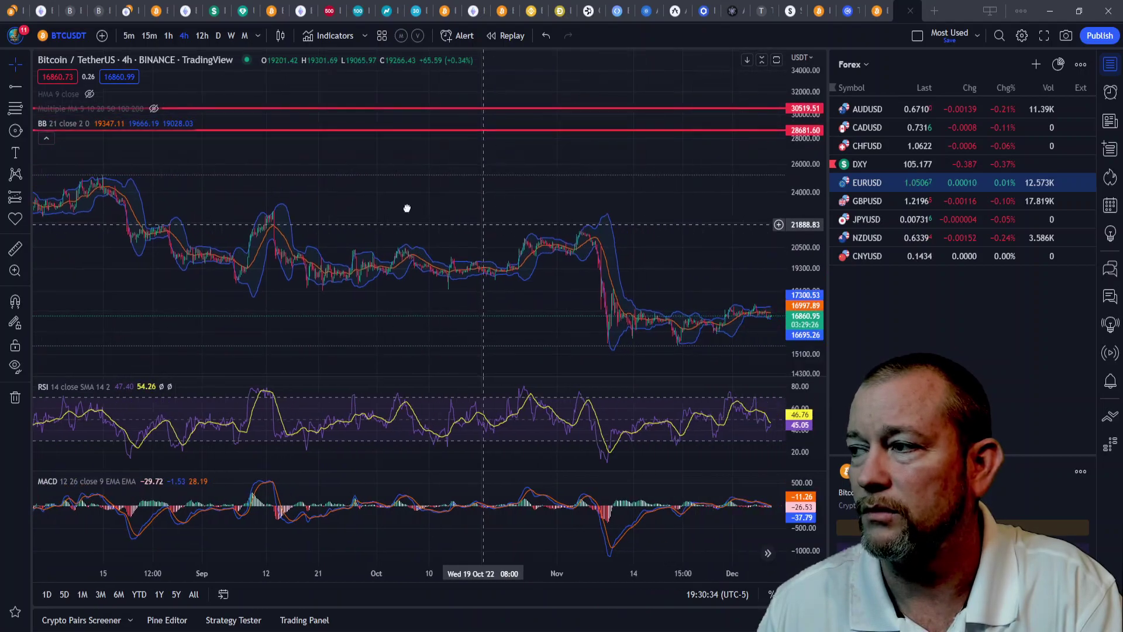
mouse_move(634, 253)
left_mouse_down()
mouse_move(529, 191)
mouse_move(503, 193)
left_mouse_up()
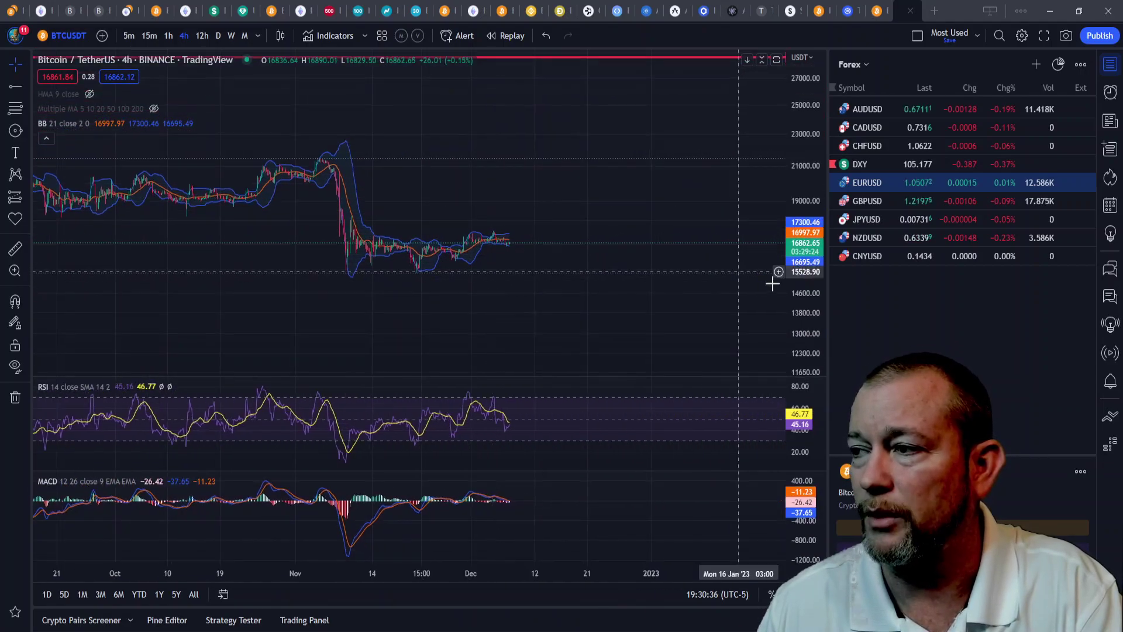
left_click_drag(797, 313, 797, 196)
scroll(546, 241, "up", 7)
left_click_drag(300, 201, 618, 197)
left_click_drag(448, 233, 469, 208)
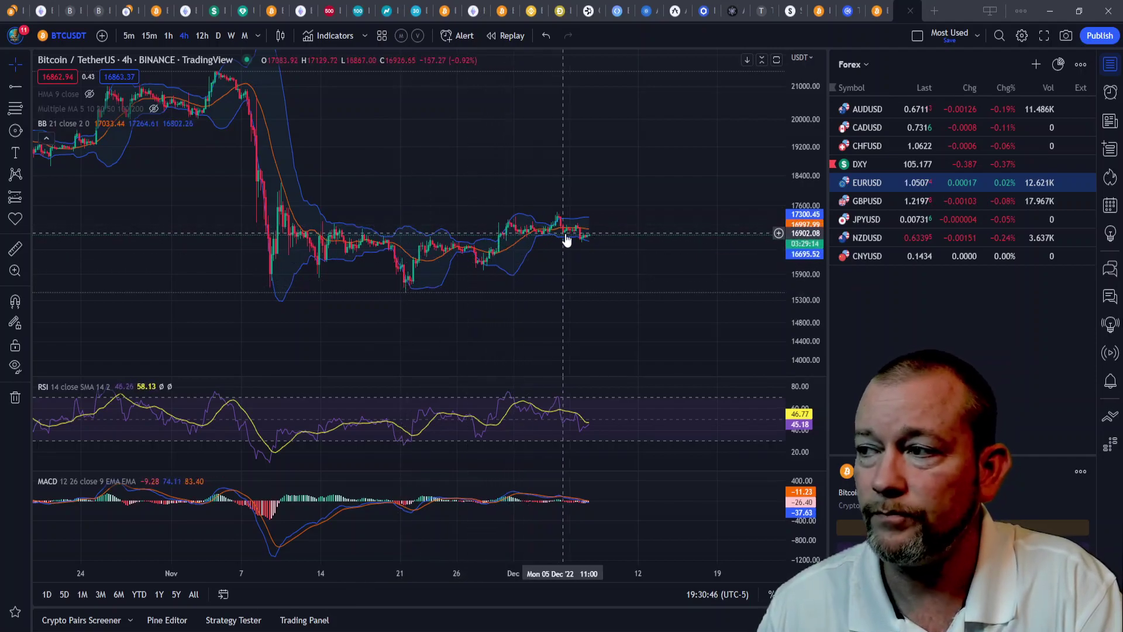
left_click_drag(601, 243, 569, 235)
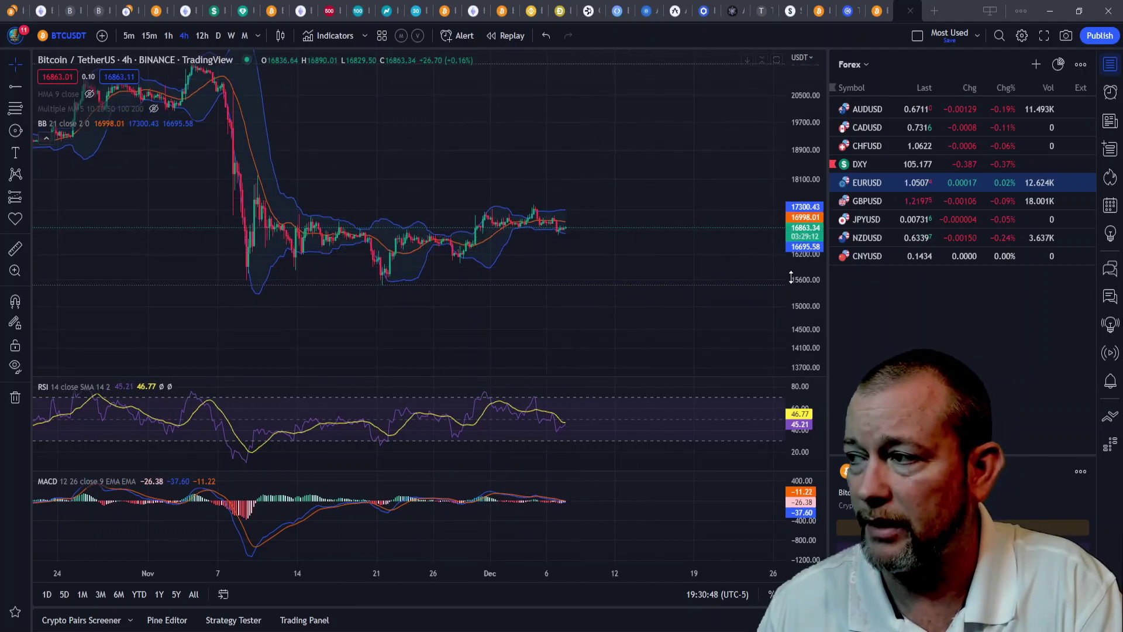
scroll(558, 263, "up", 5)
left_click_drag(367, 289, 567, 258)
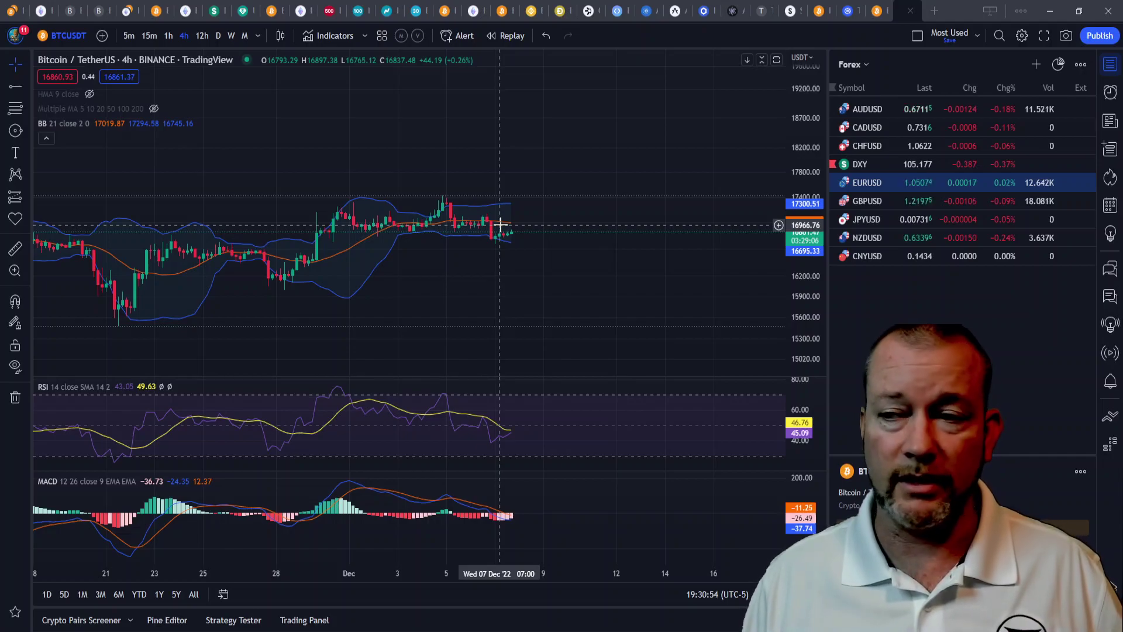
Review the sideways price action after the early November 2022 drop through early December, comparing it with the Bollinger Bands at wider and closer ranges.
scroll(512, 199, "down", 2)
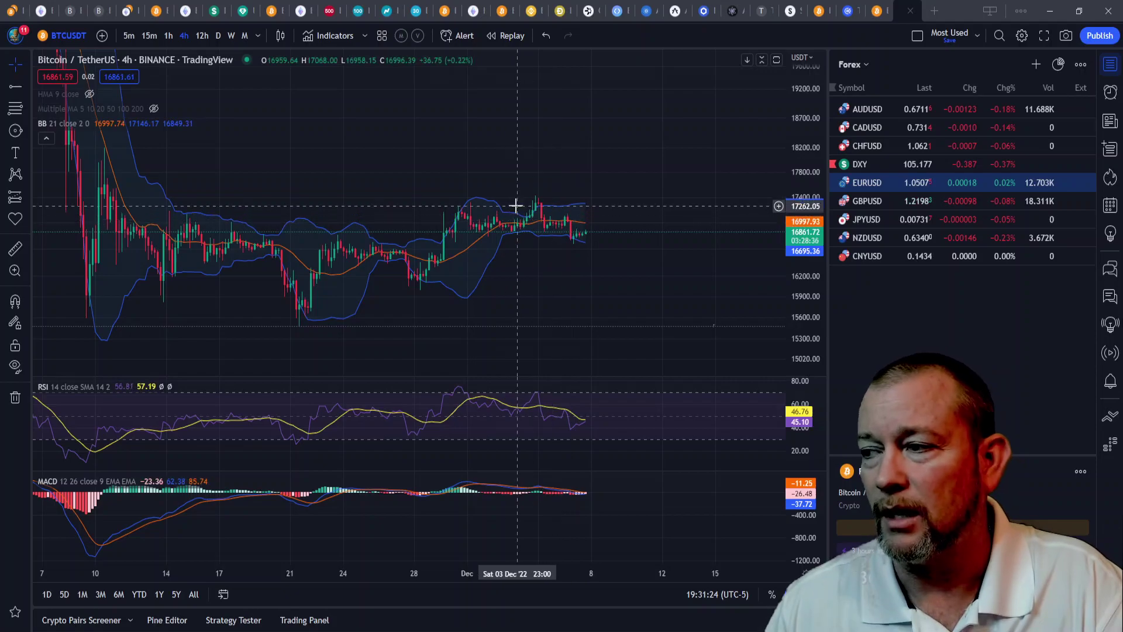
scroll(515, 210, "down", 3)
scroll(520, 270, "down", 3)
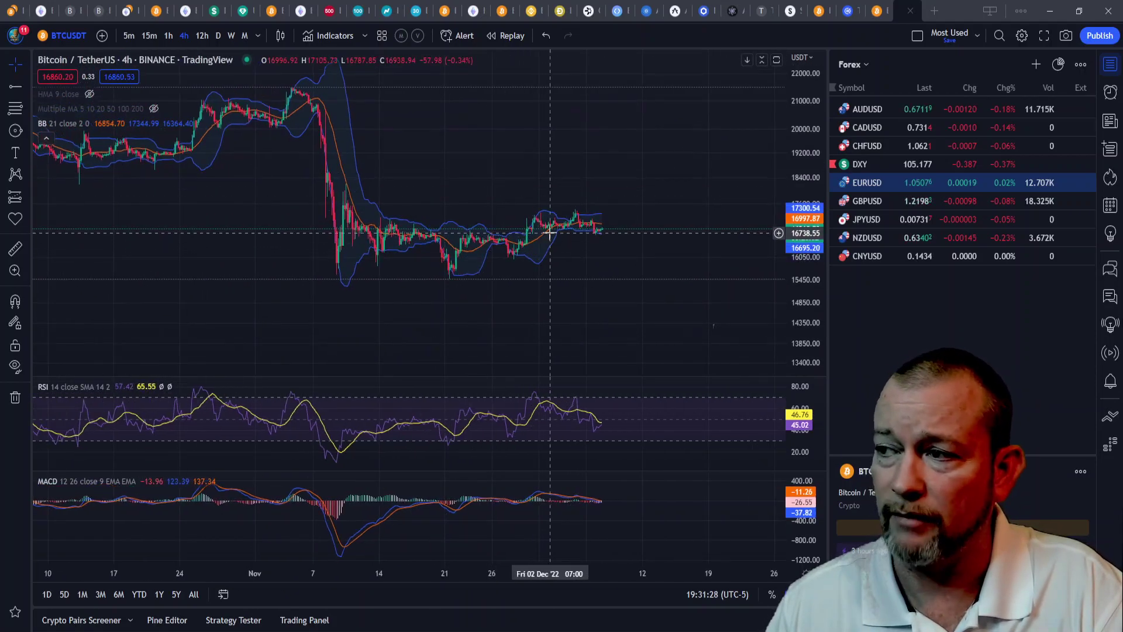
scroll(550, 233, "up", 3)
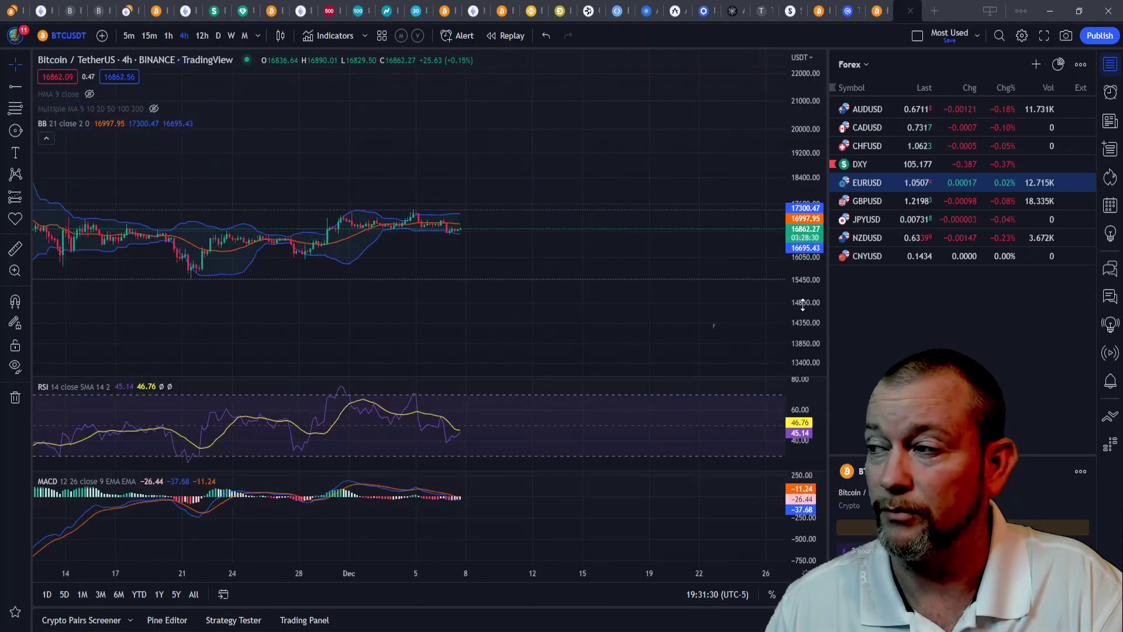
left_click_drag(468, 242, 544, 227)
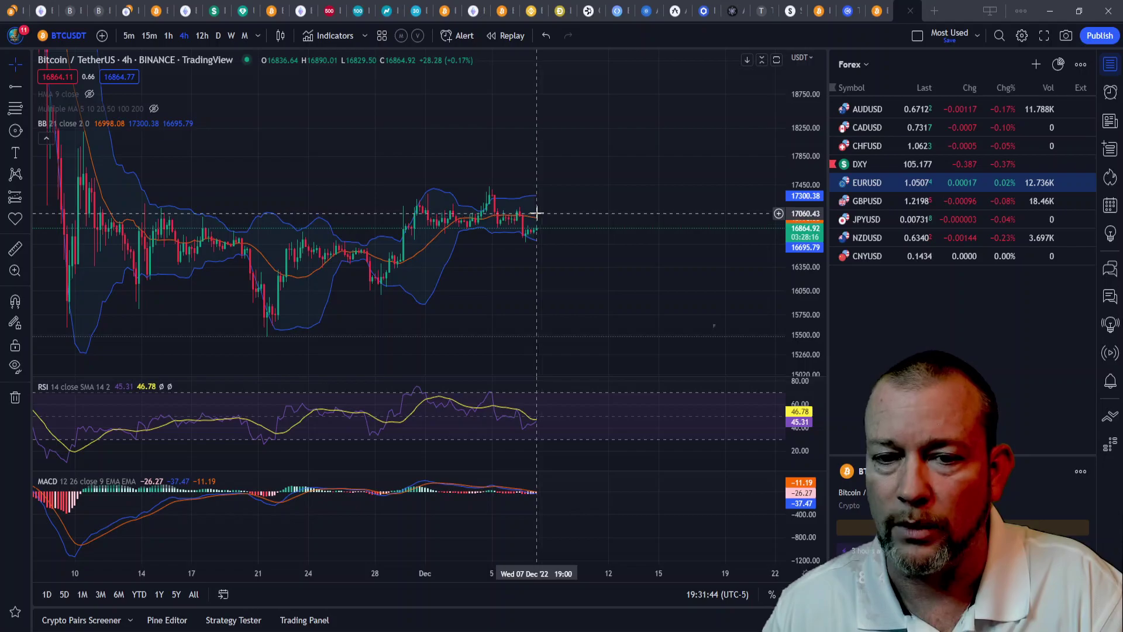
scroll(314, 192, "down", 1)
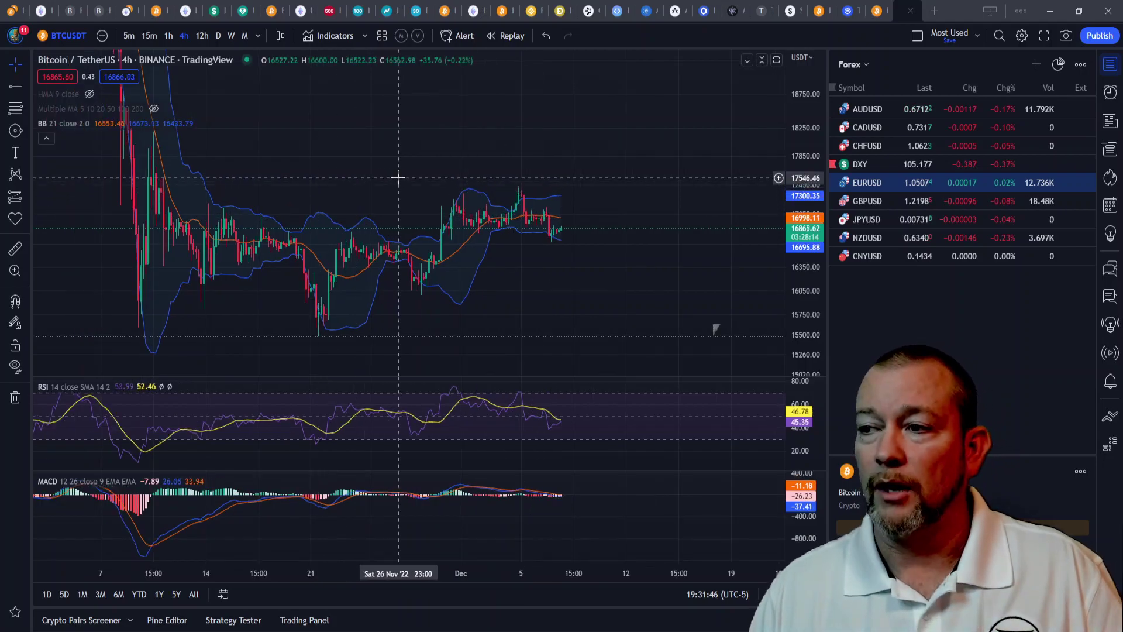
scroll(399, 176, "down", 1)
left_click_drag(396, 177, 572, 156)
left_click_drag(799, 100, 791, 229)
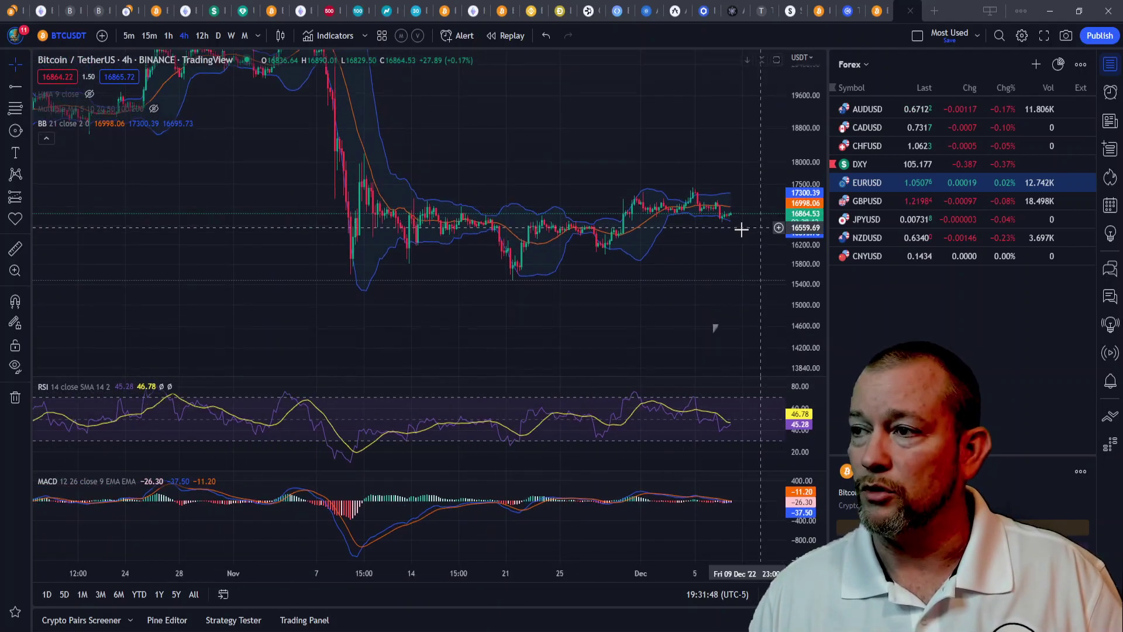
left_click_drag(603, 157, 561, 179)
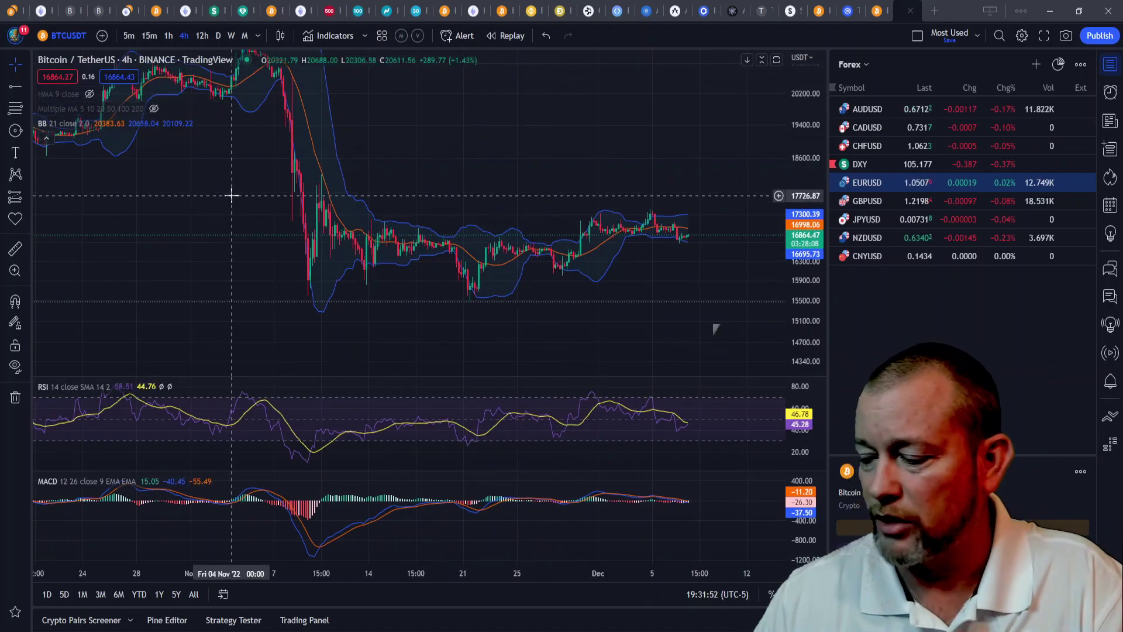
scroll(760, 155, "down", 3)
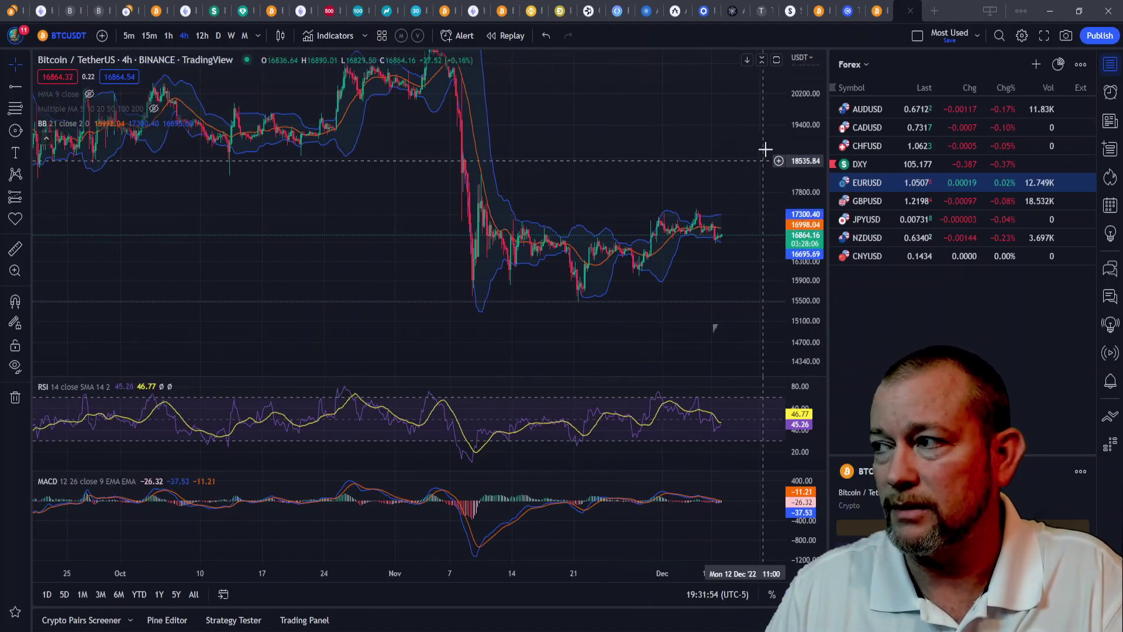
left_click_drag(616, 178, 556, 183)
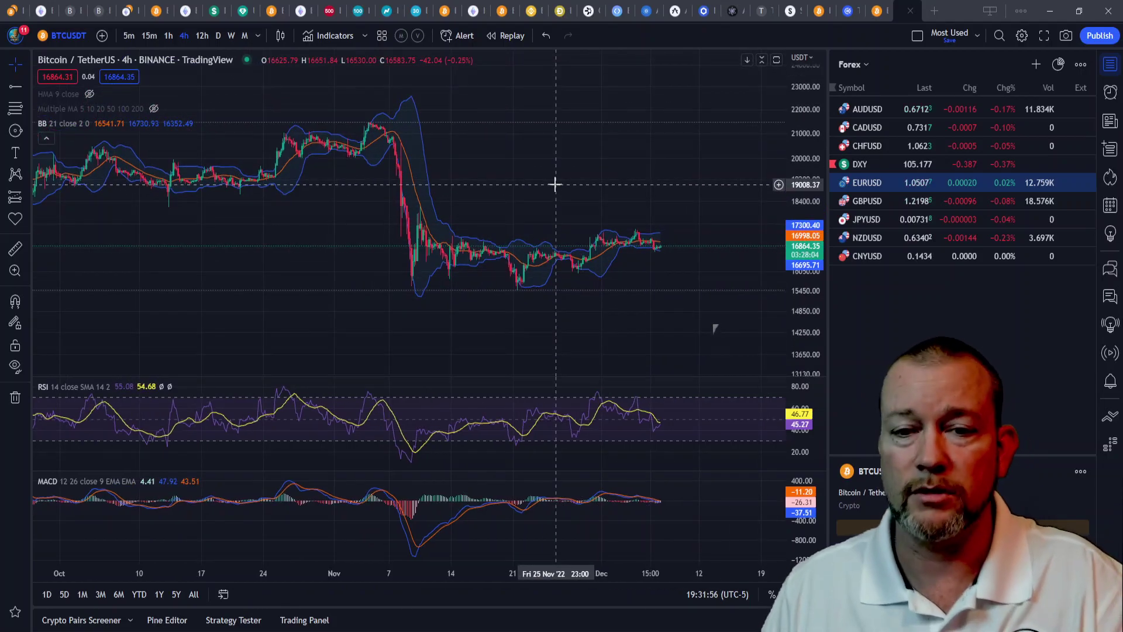